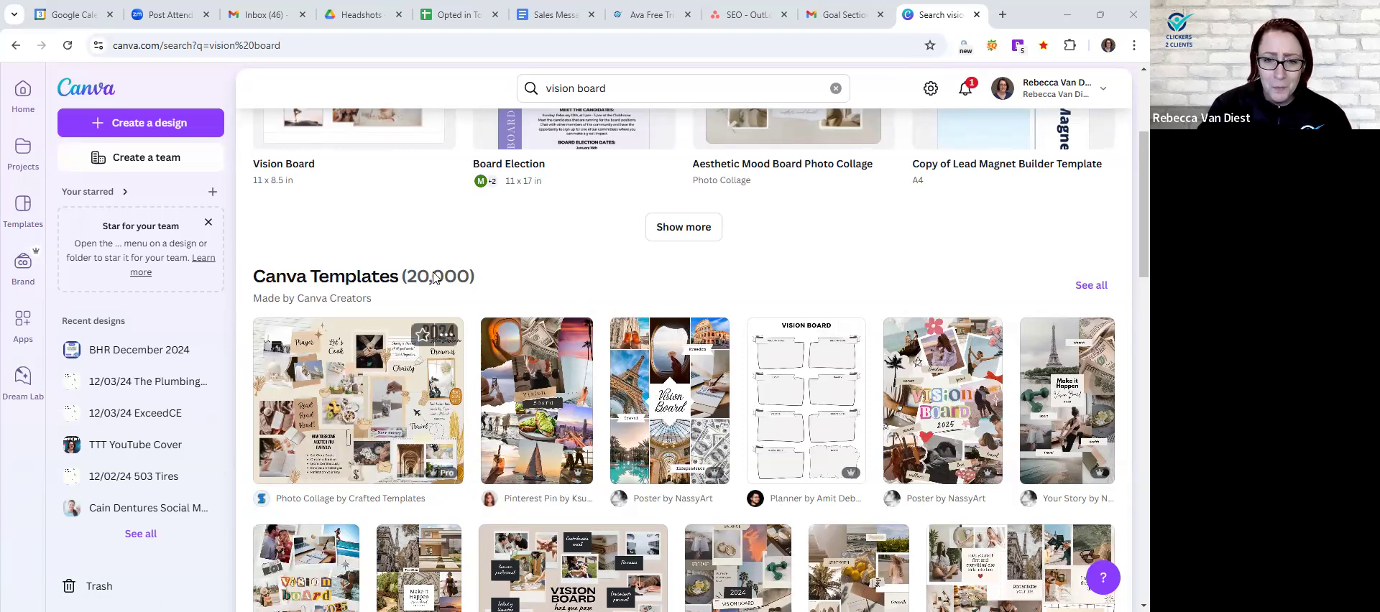
- Open the existing 11 x 8.5 in Vision Board design and examine the photo collage on page 2
scroll(546, 287, up, 3)
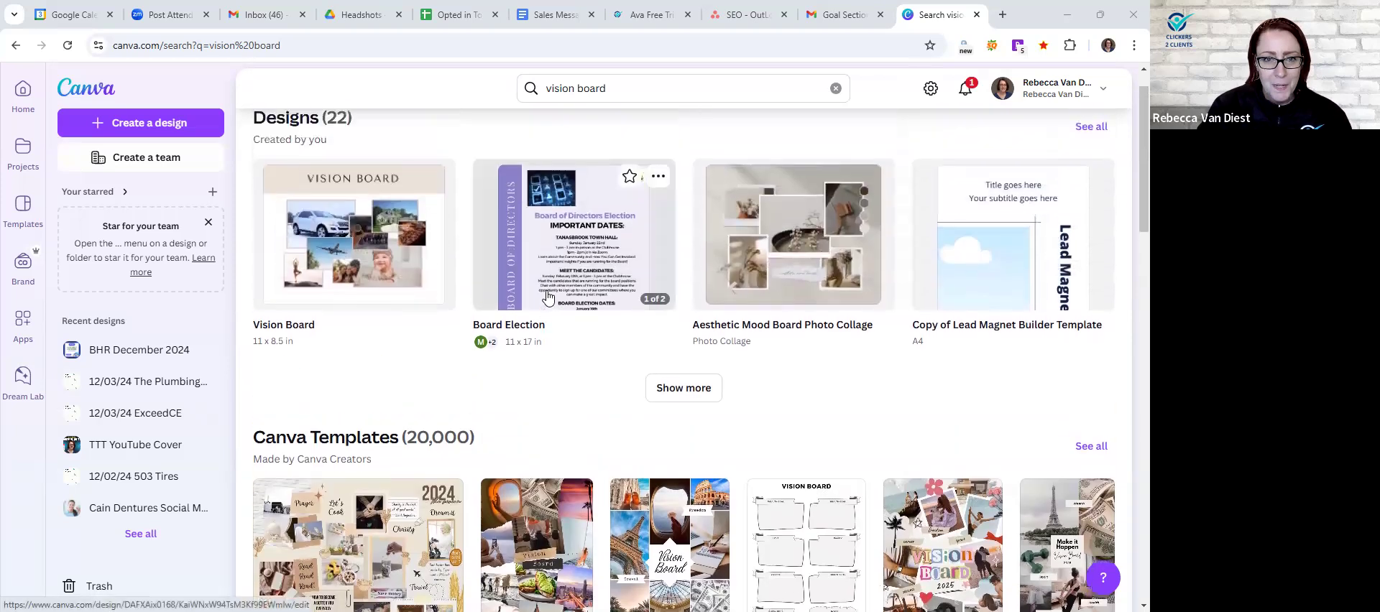
right_click(343, 241)
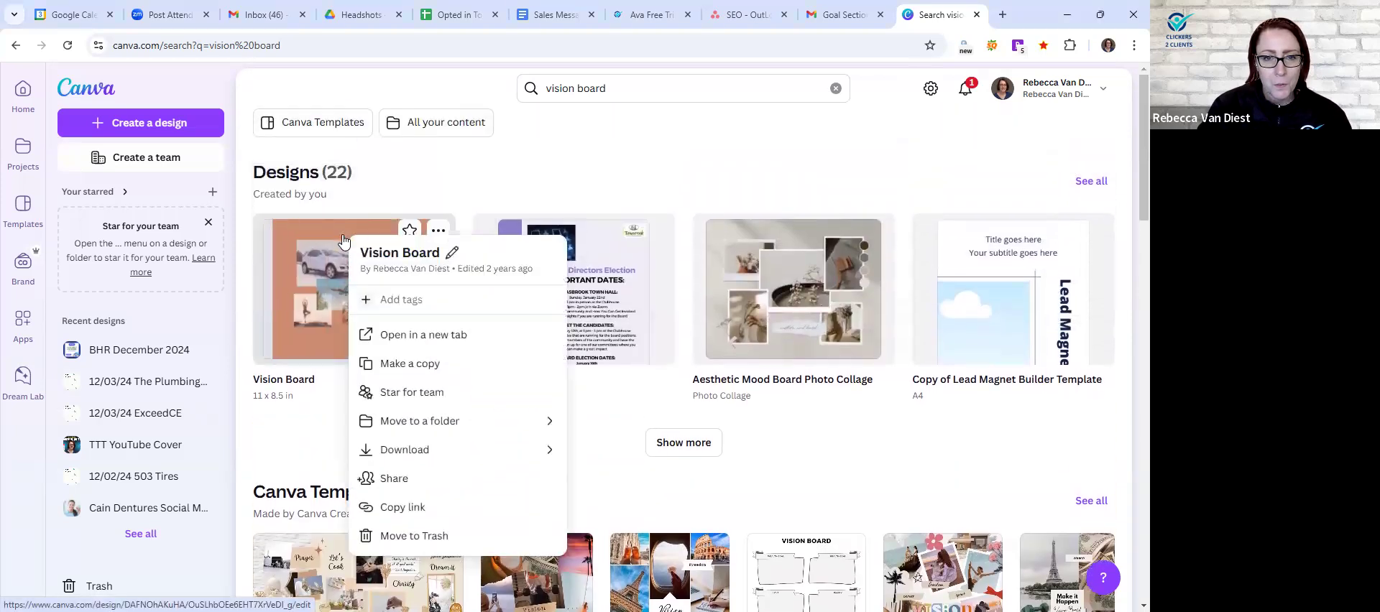
click(323, 279)
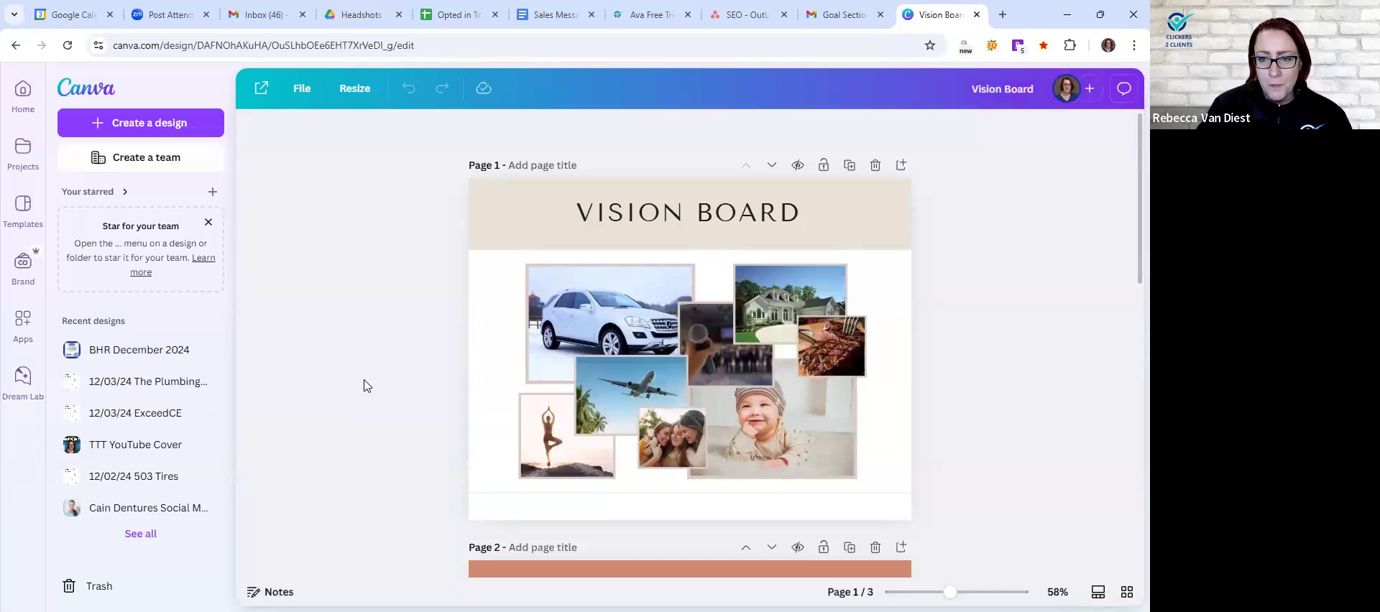
scroll(367, 385, down, 4)
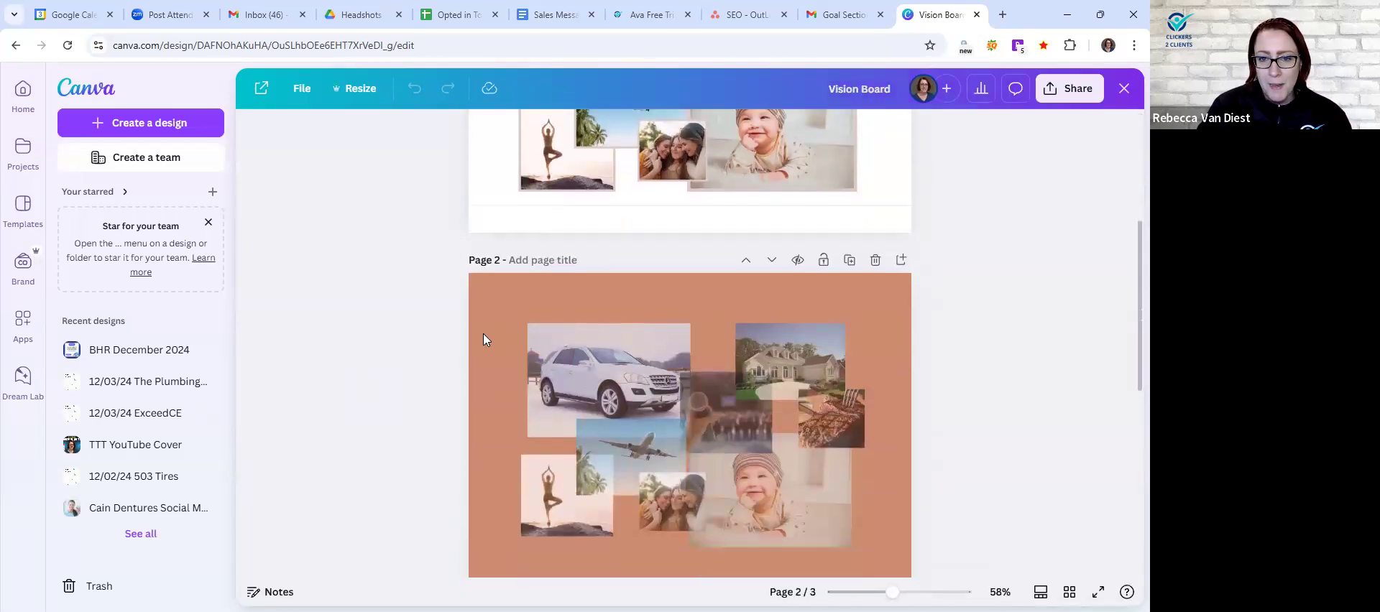
scroll(385, 398, down, 1)
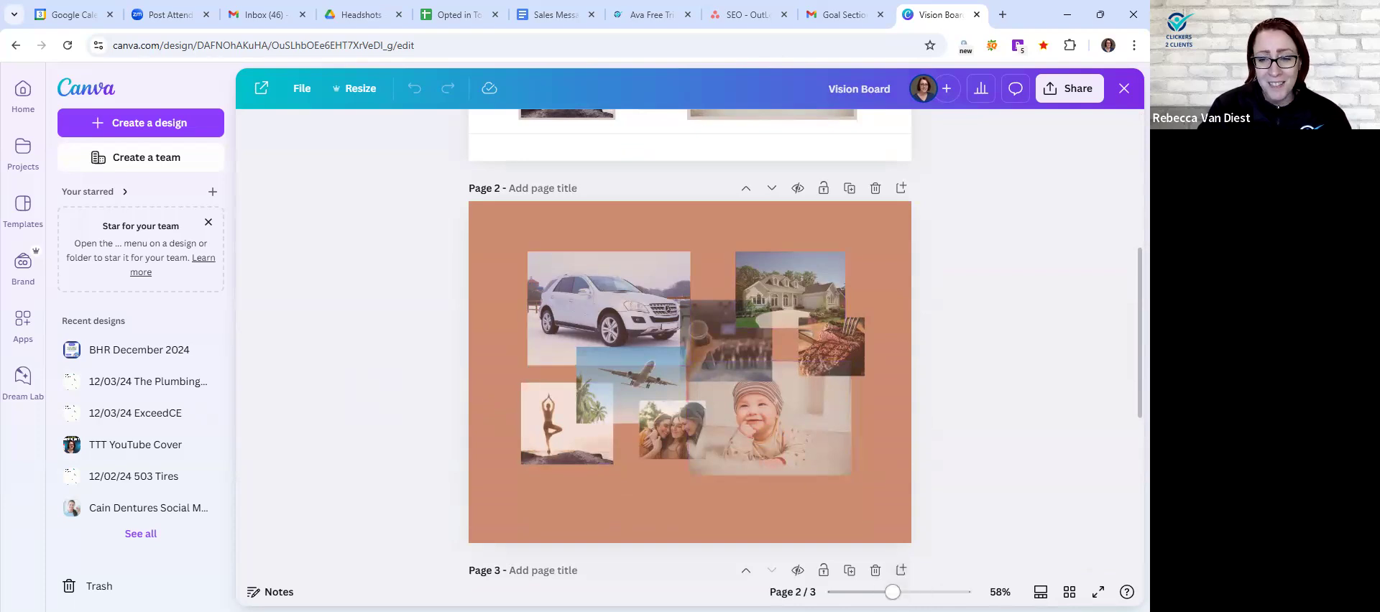
drag(892, 591, 908, 591)
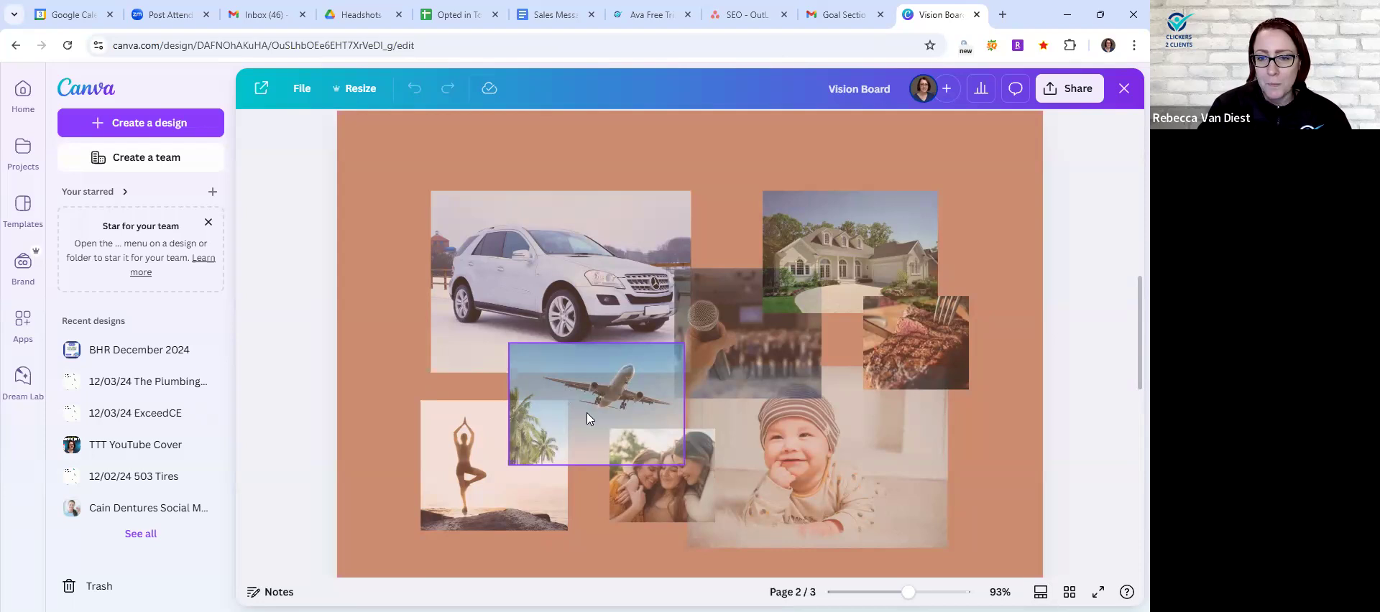
click(469, 433)
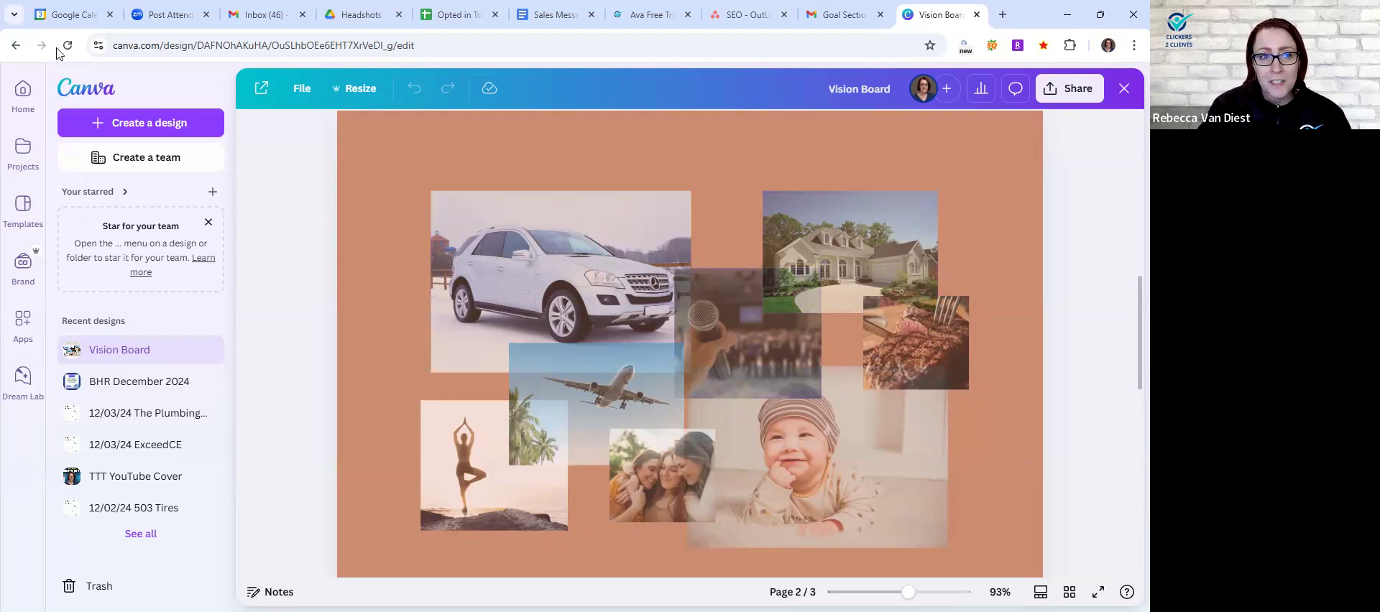
- Return to the vision board search results and inspect the Brown Scrapbook Self Improvement template as a customizable design, closing it again
click(16, 45)
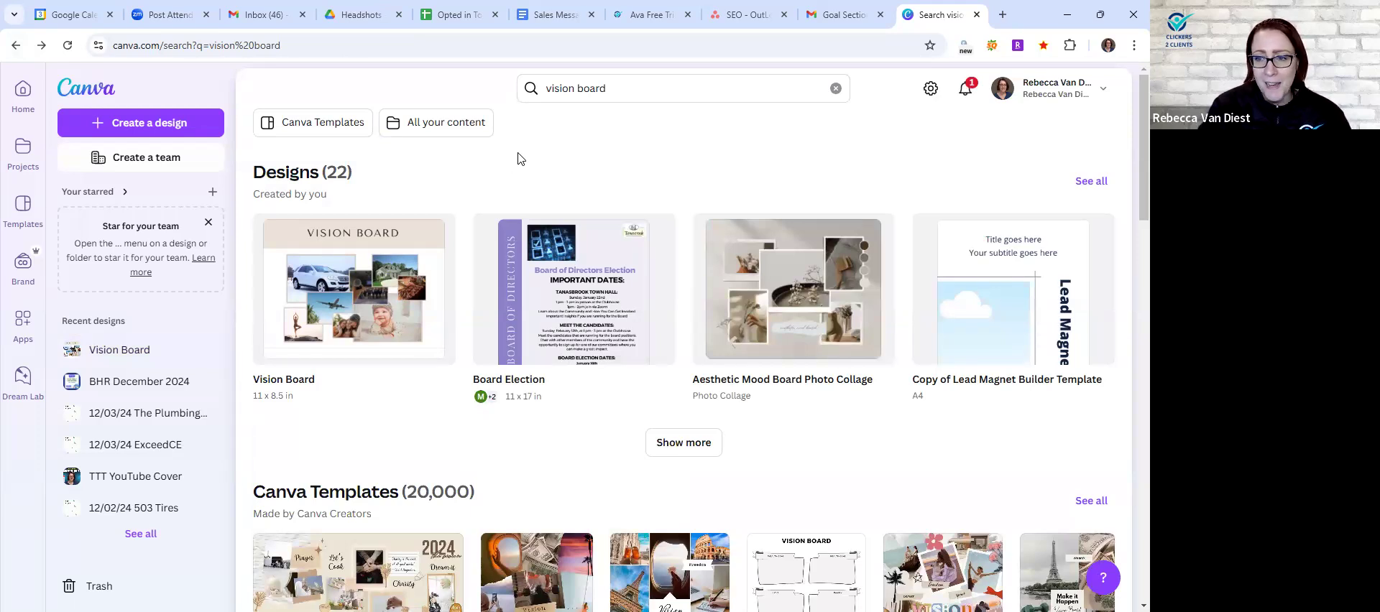
scroll(464, 229, down, 2)
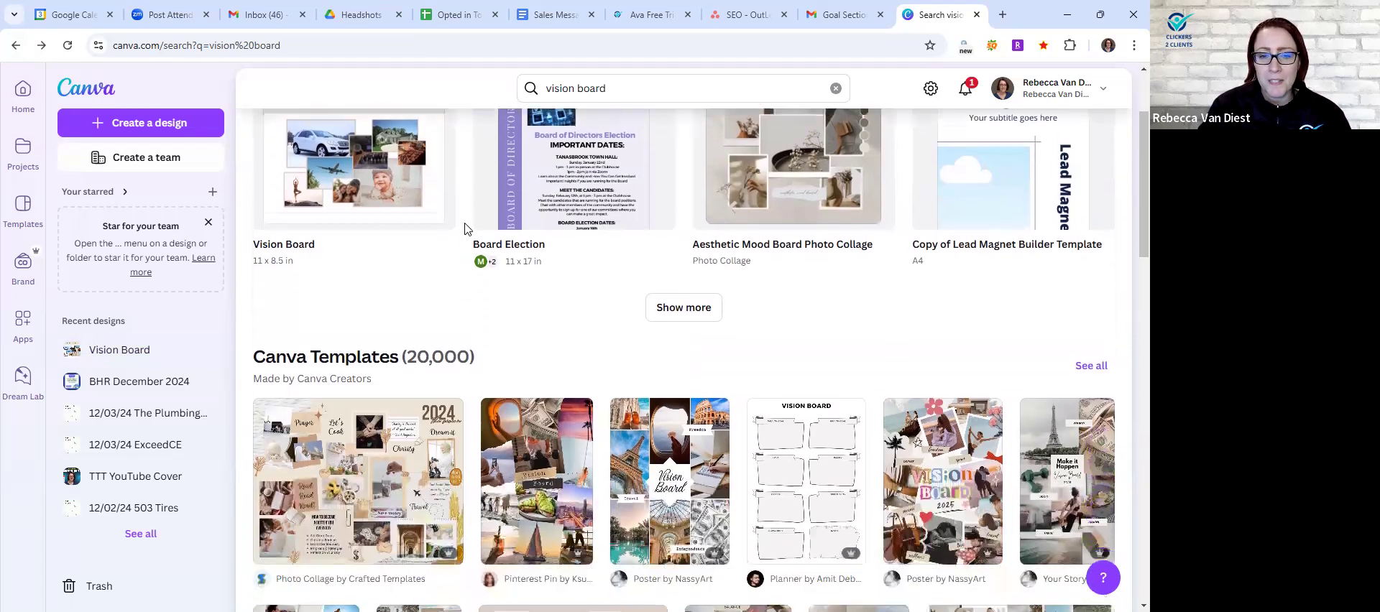
scroll(464, 228, down, 1)
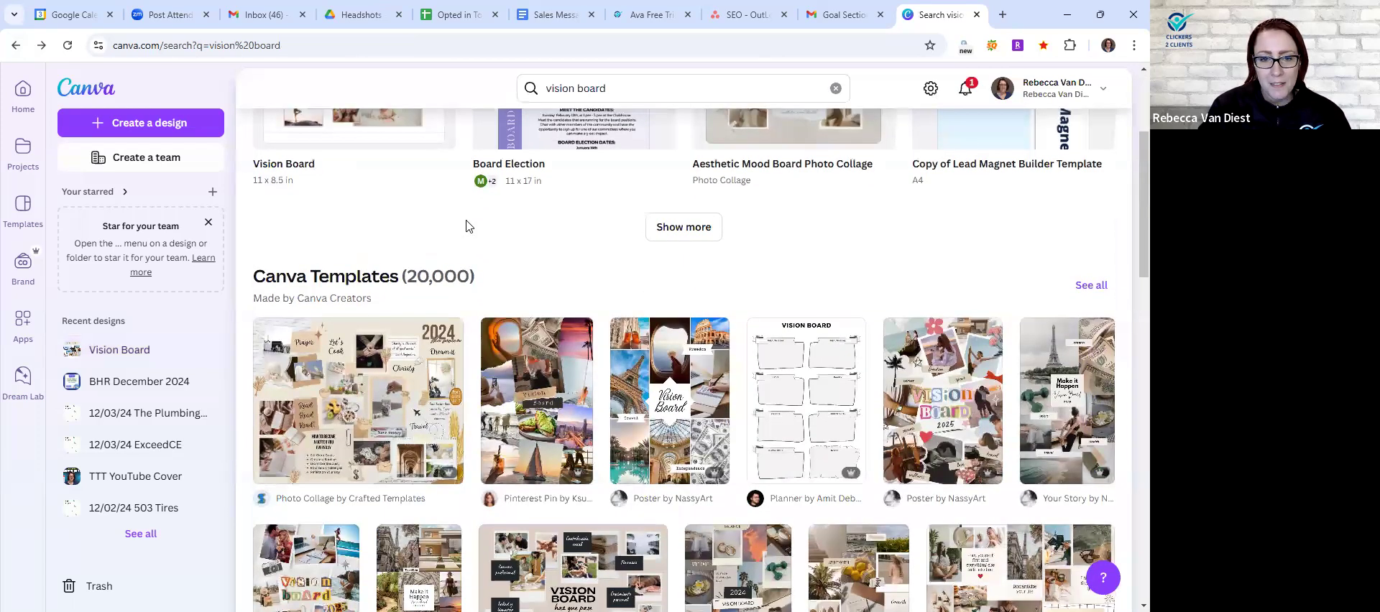
click(398, 398)
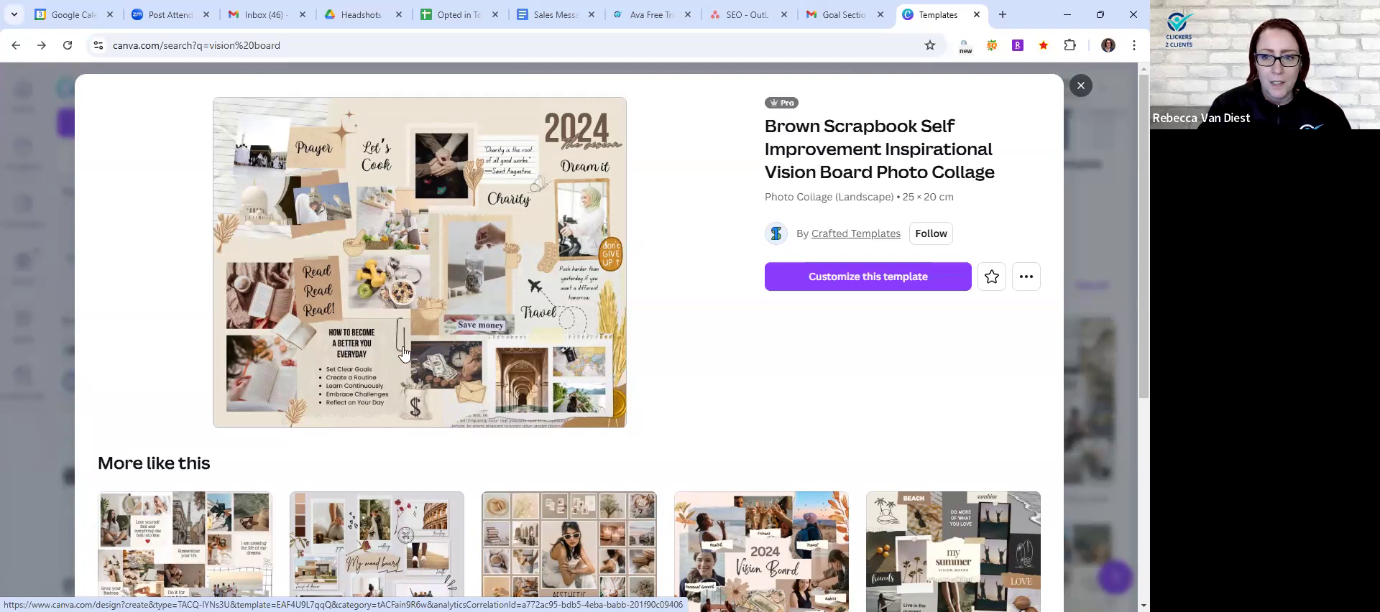
click(838, 279)
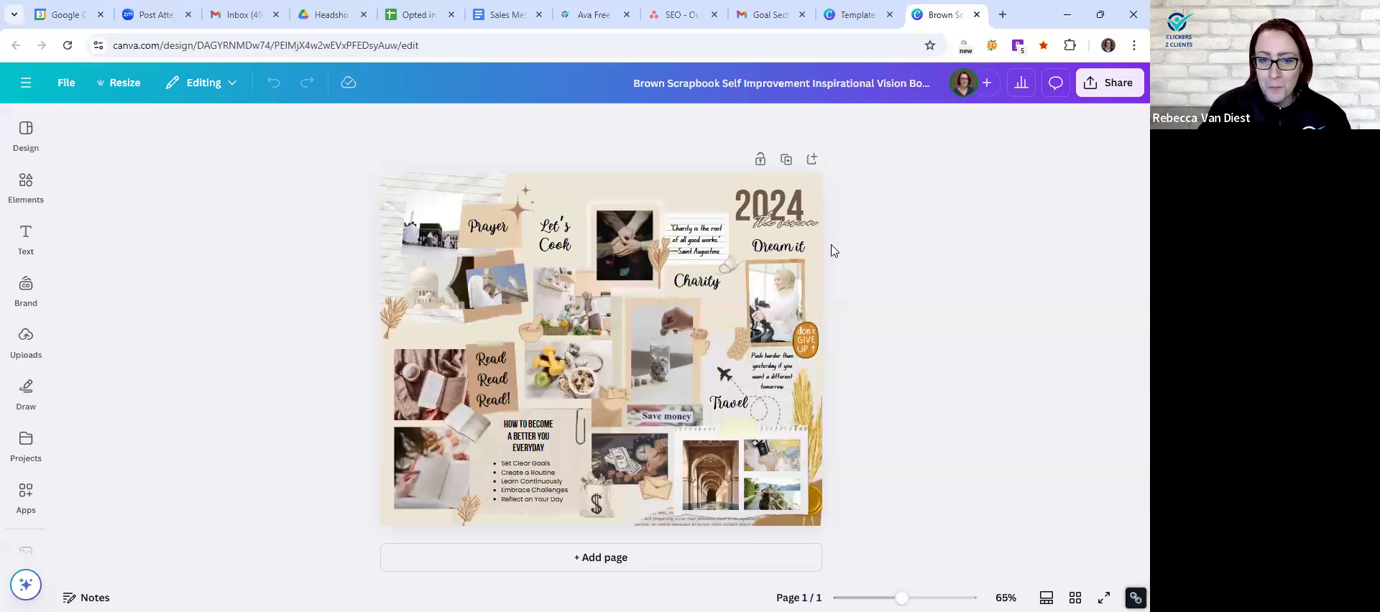
click(977, 15)
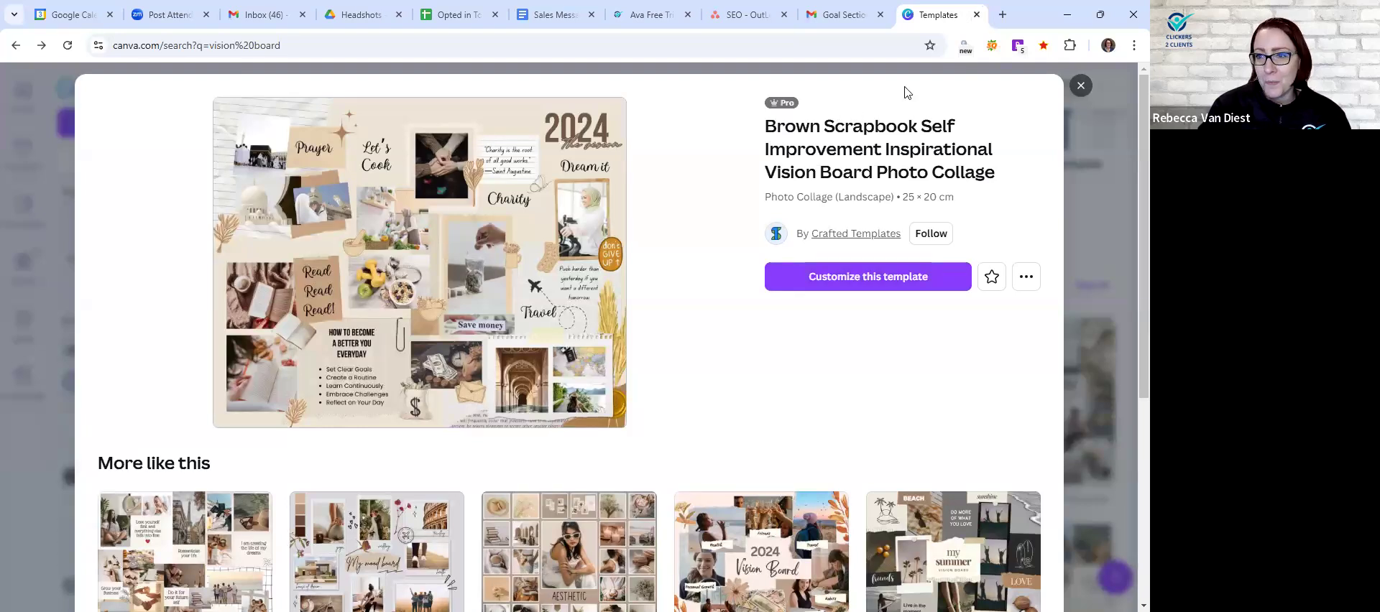
click(1081, 88)
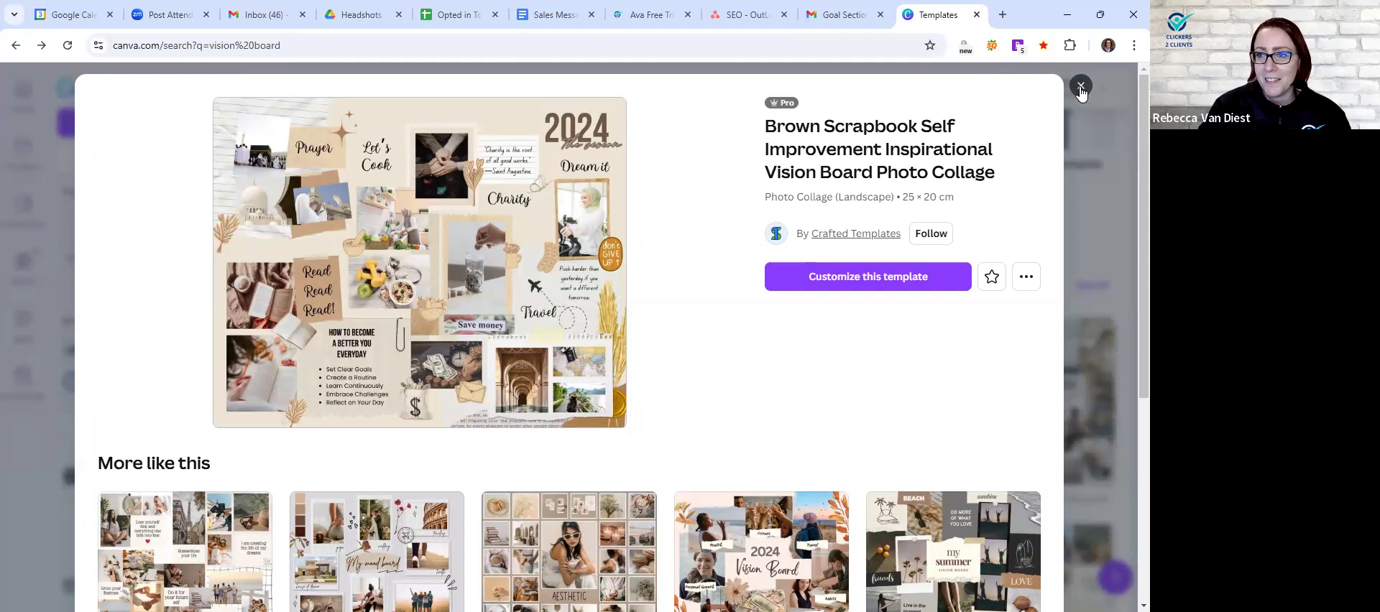
click(1081, 88)
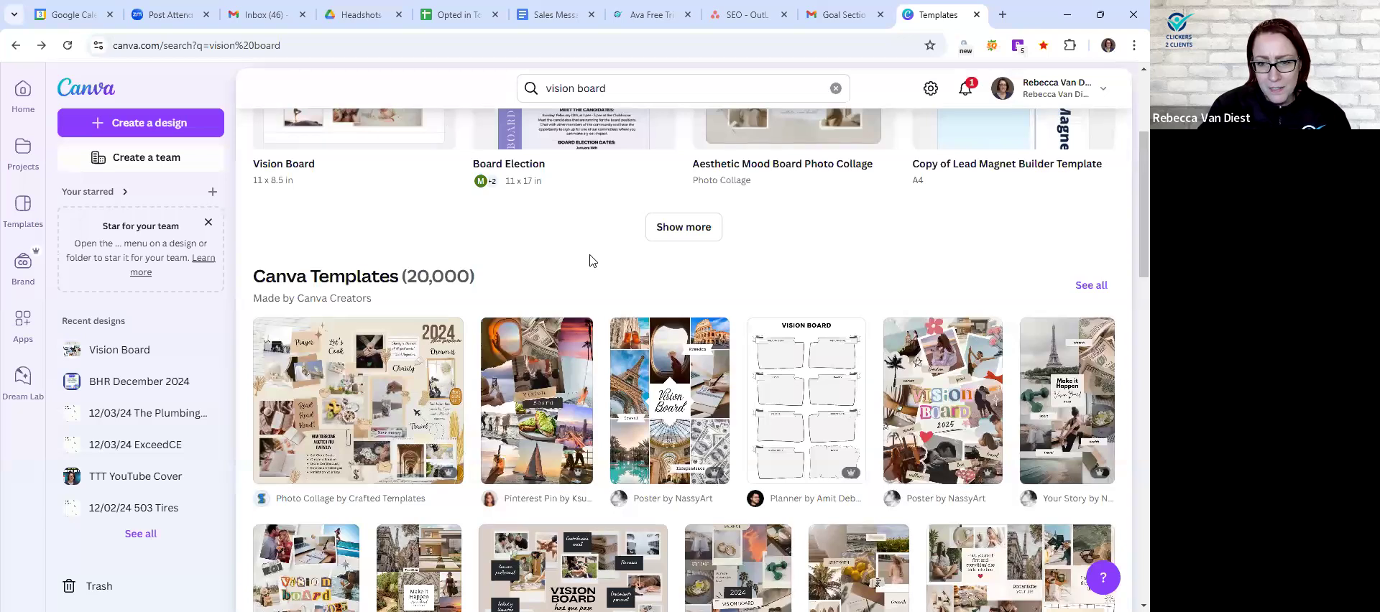
- Preview the Vision Board Photo Collage Poster template by NassyArt and close its preview
mouse_move(662, 355)
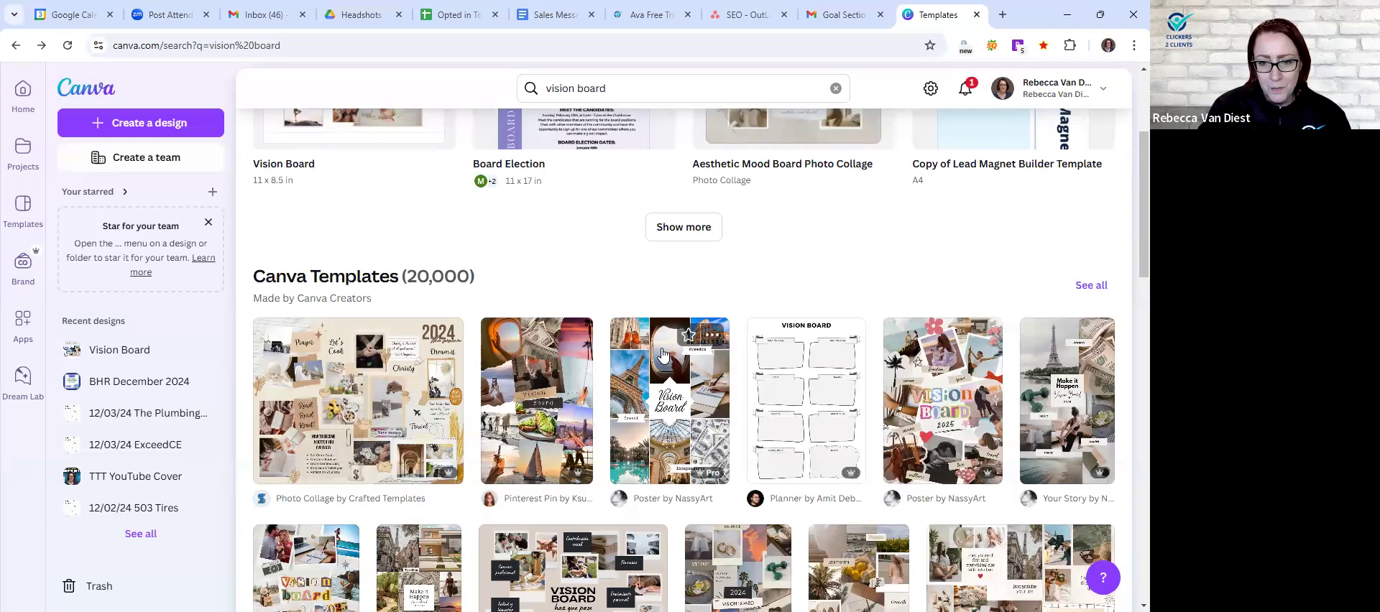
click(662, 355)
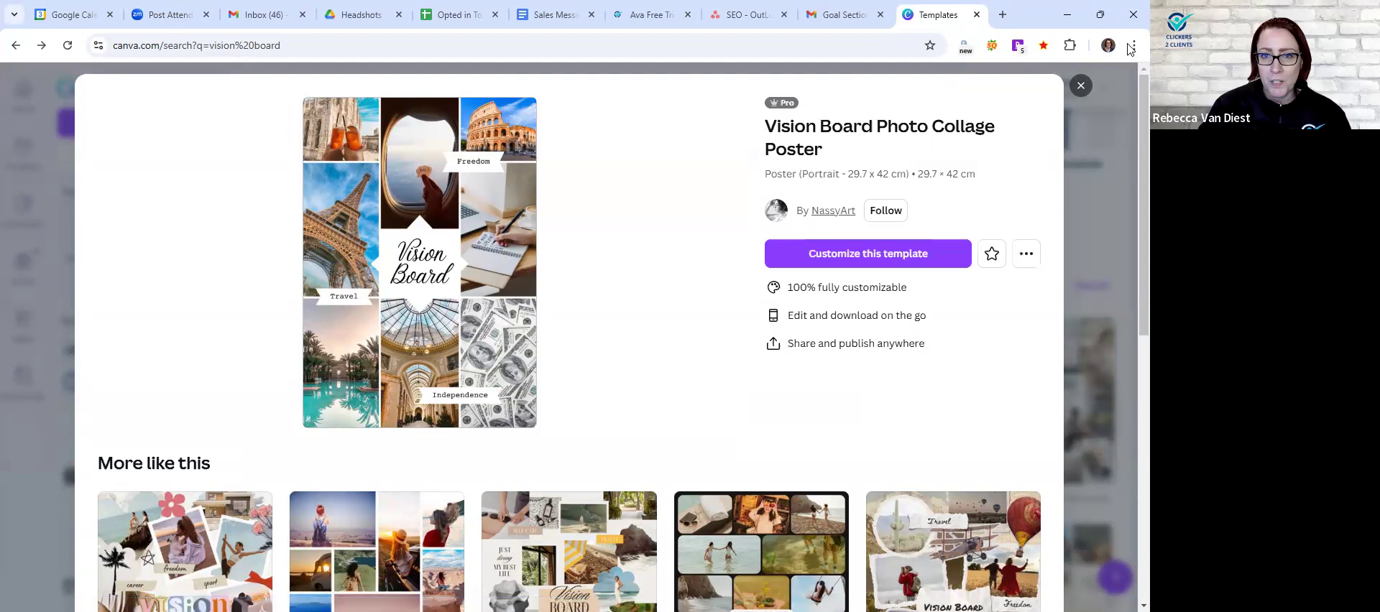
click(1080, 87)
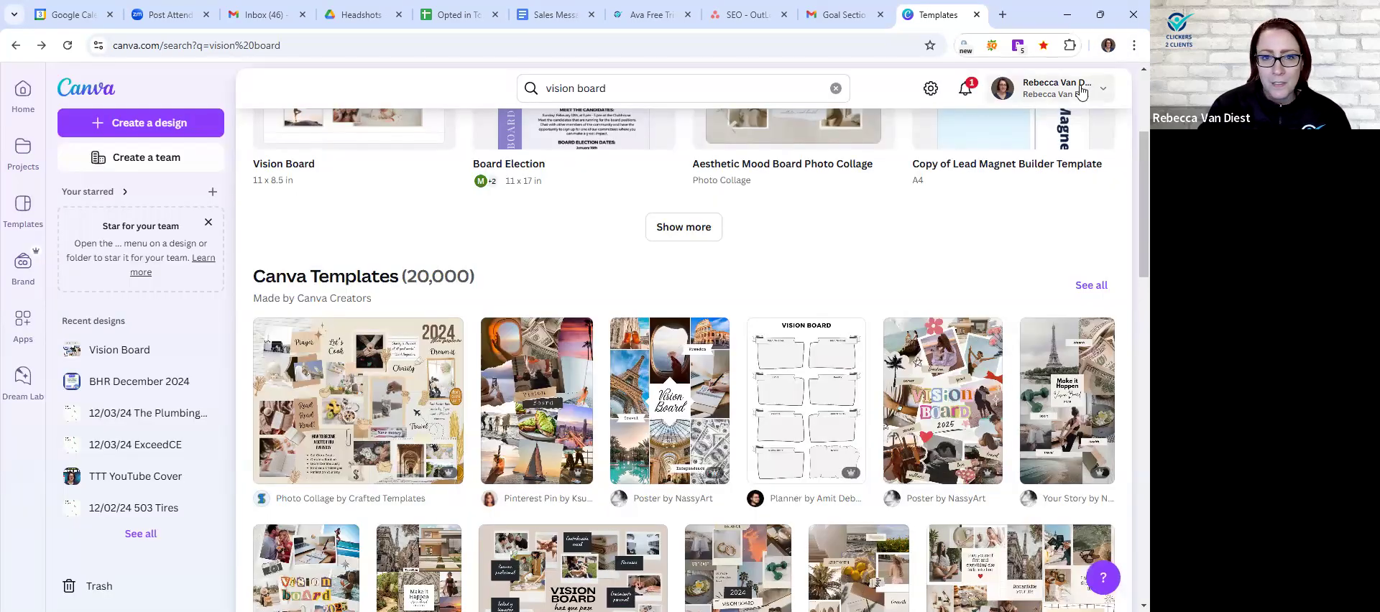
- Reopen the existing Vision Board design in the full editor at page 2
scroll(397, 283, up, 3)
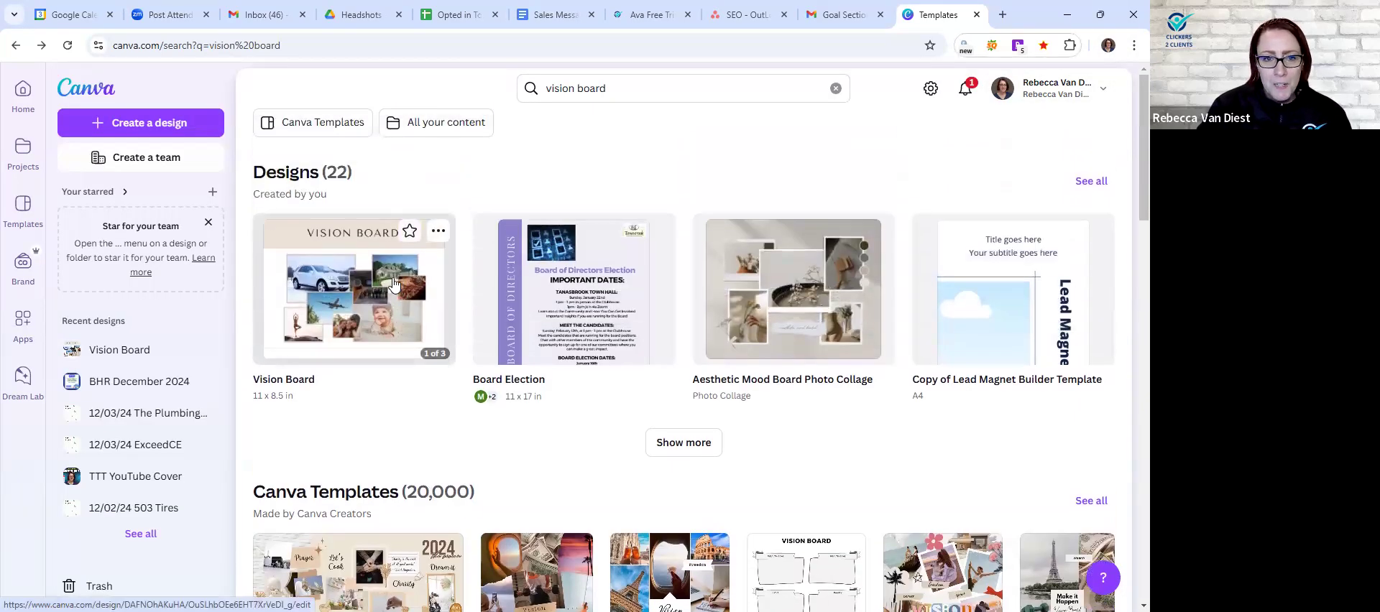
click(396, 282)
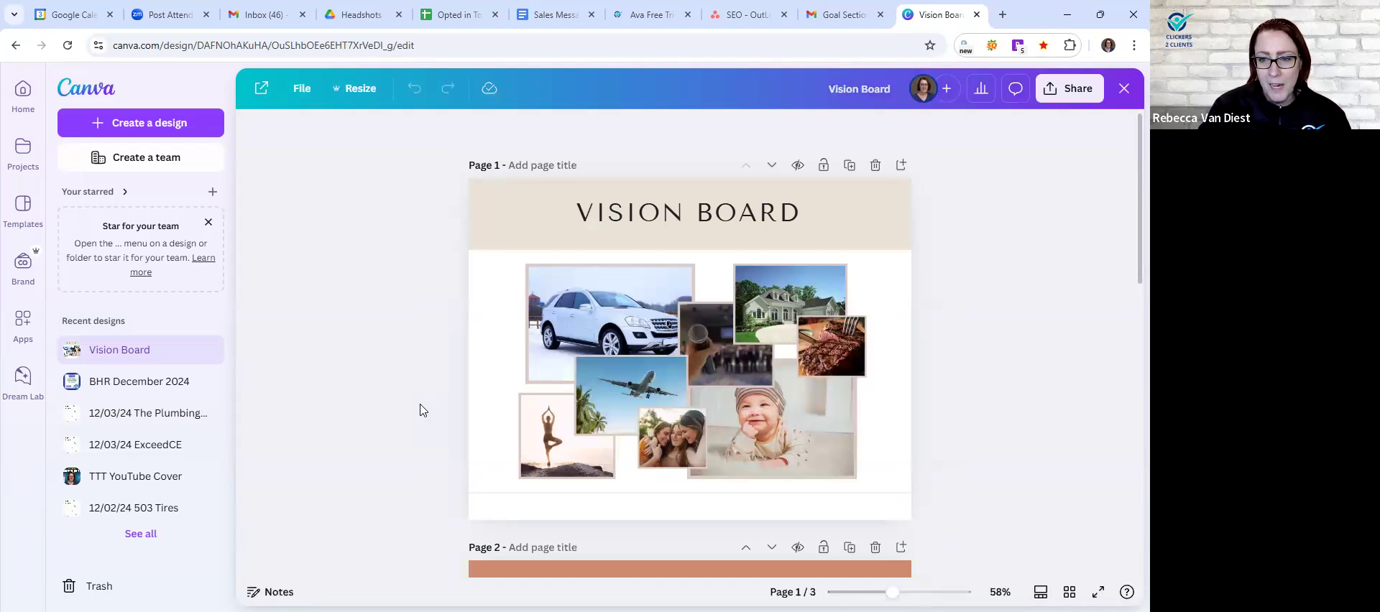
scroll(392, 413, down, 4)
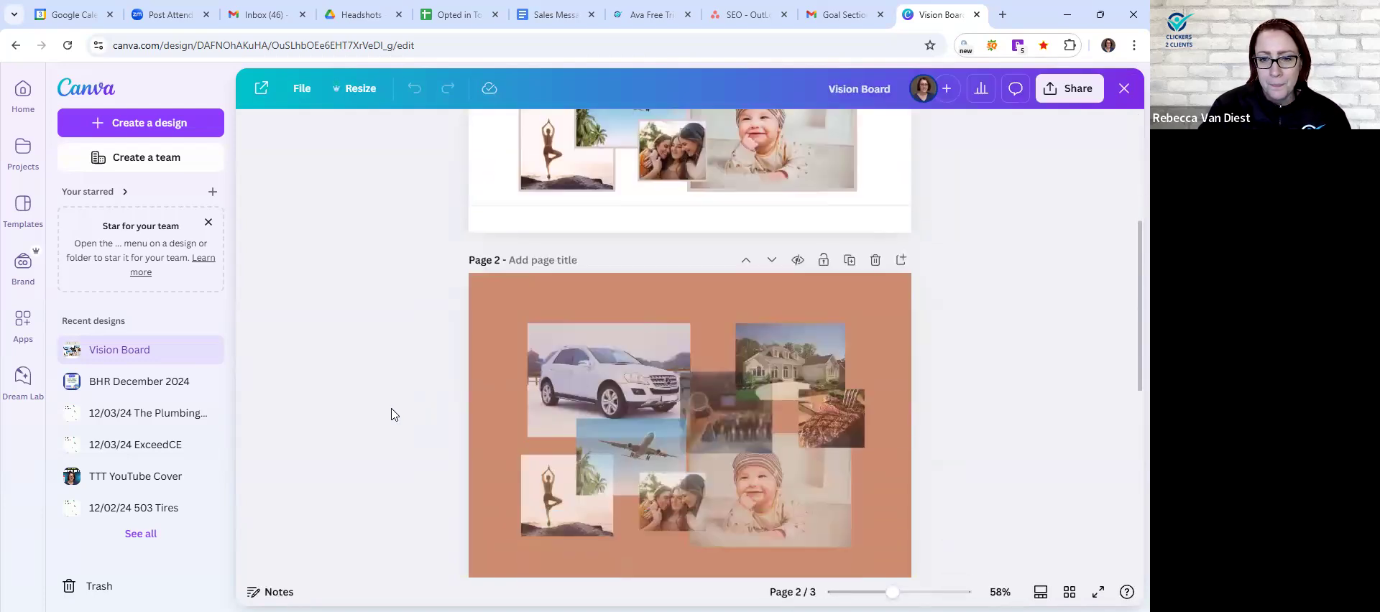
scroll(392, 414, down, 1)
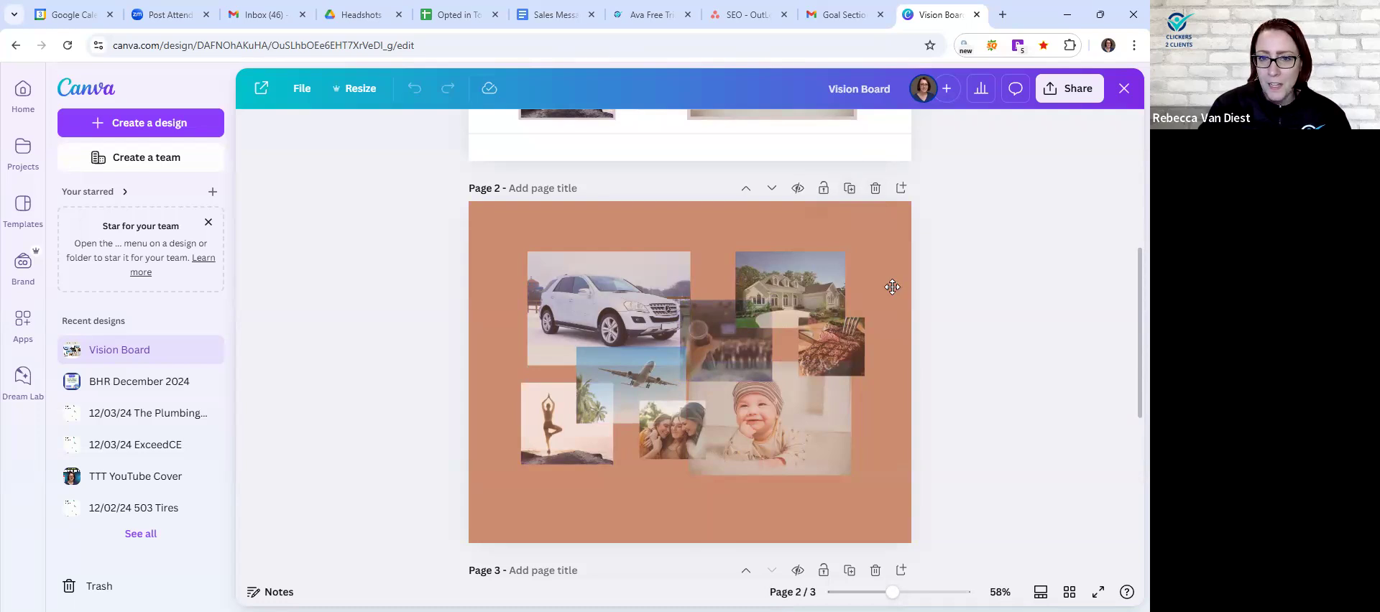
click(637, 230)
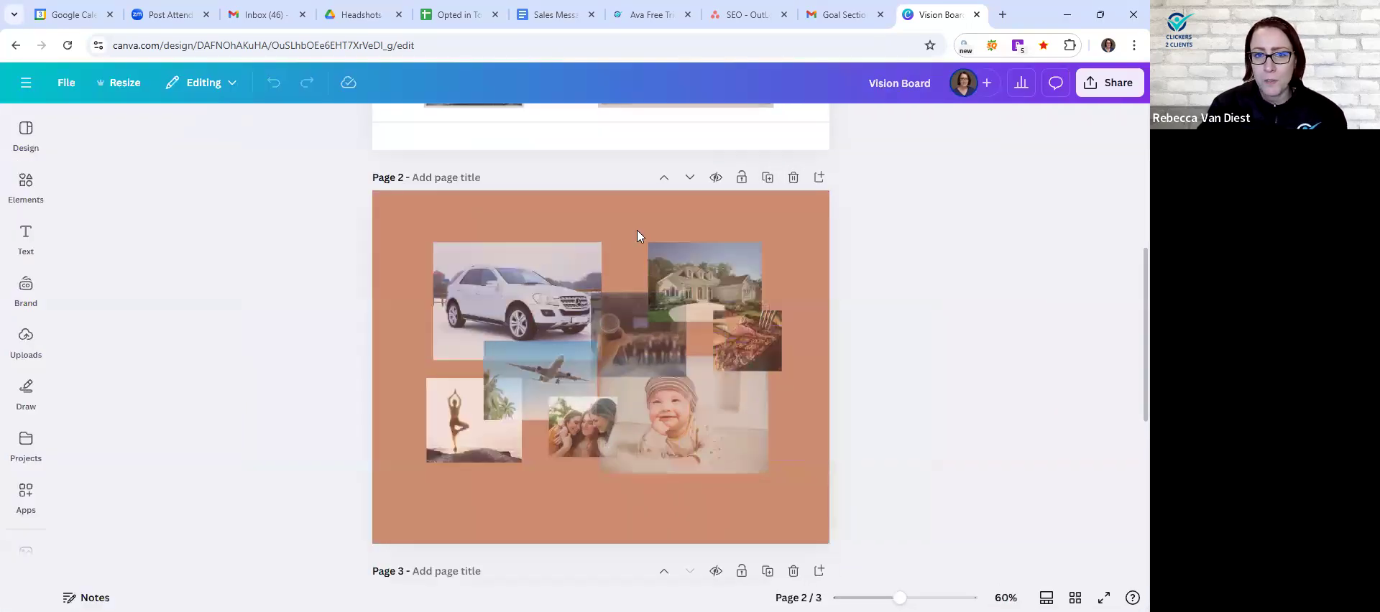
- Delete page 3 with the Taxes image from the Vision Board design
scroll(583, 230, down, 4)
scroll(584, 230, up, 4)
scroll(590, 251, down, 4)
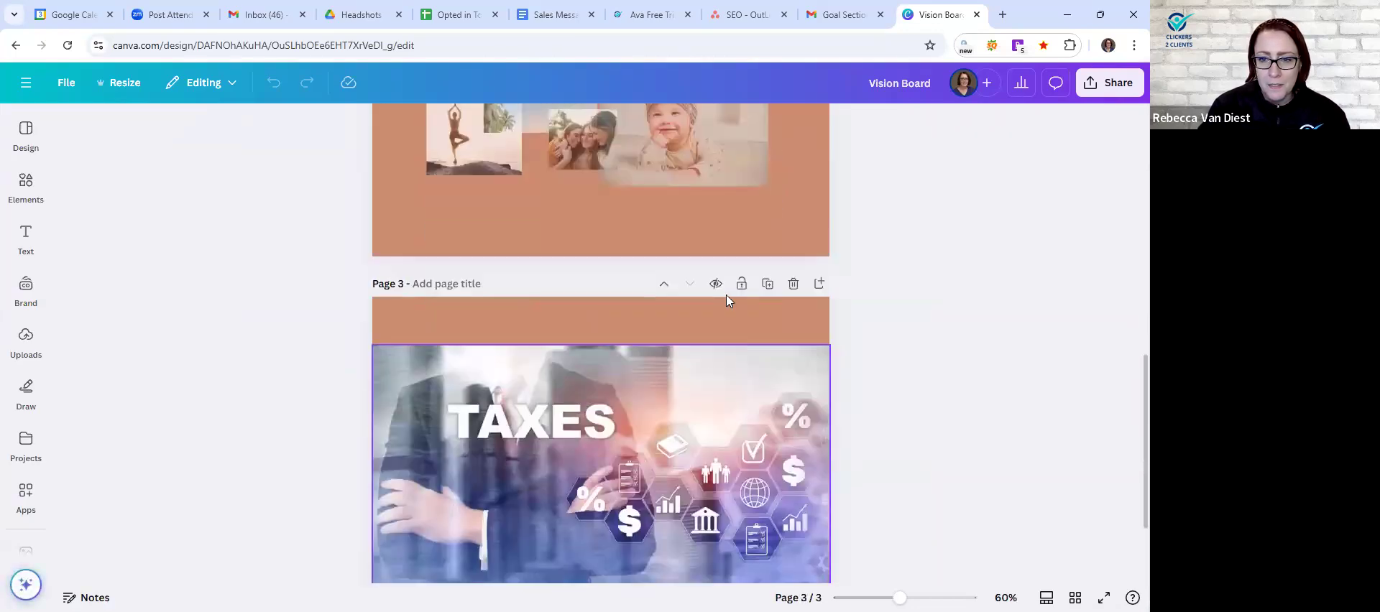
click(792, 282)
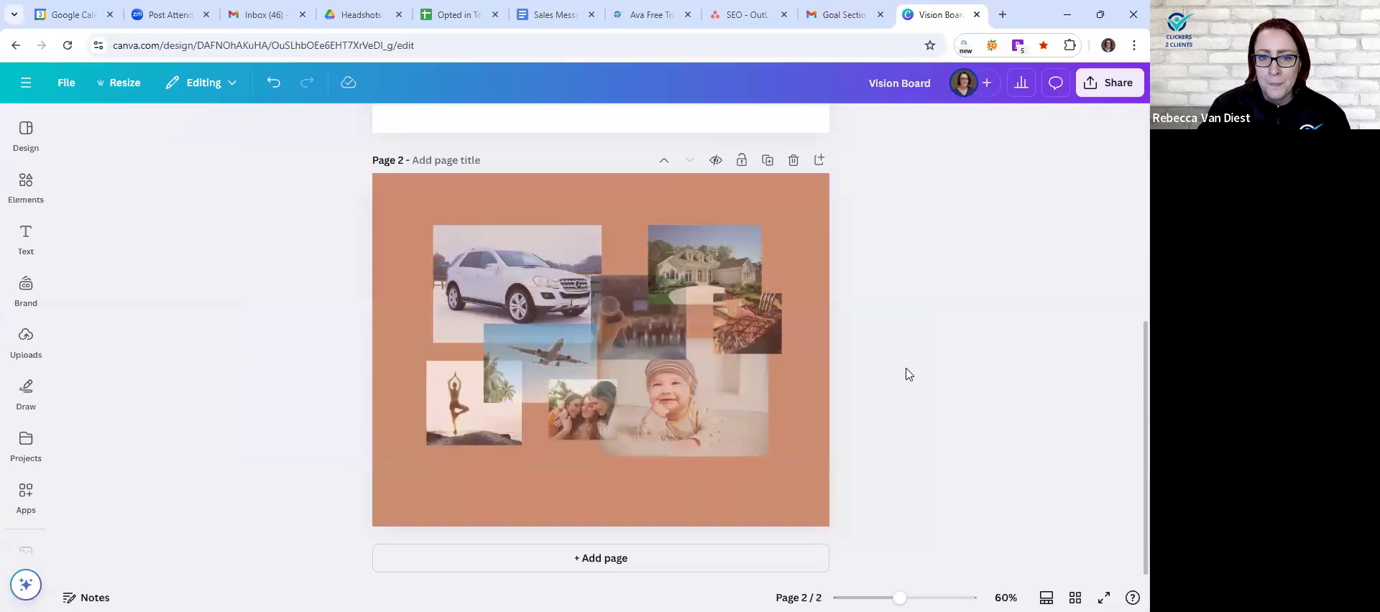
- Duplicate the orange collage page 2 and title the copy on page 3 "2021"
scroll(907, 374, up, 4)
scroll(907, 374, down, 5)
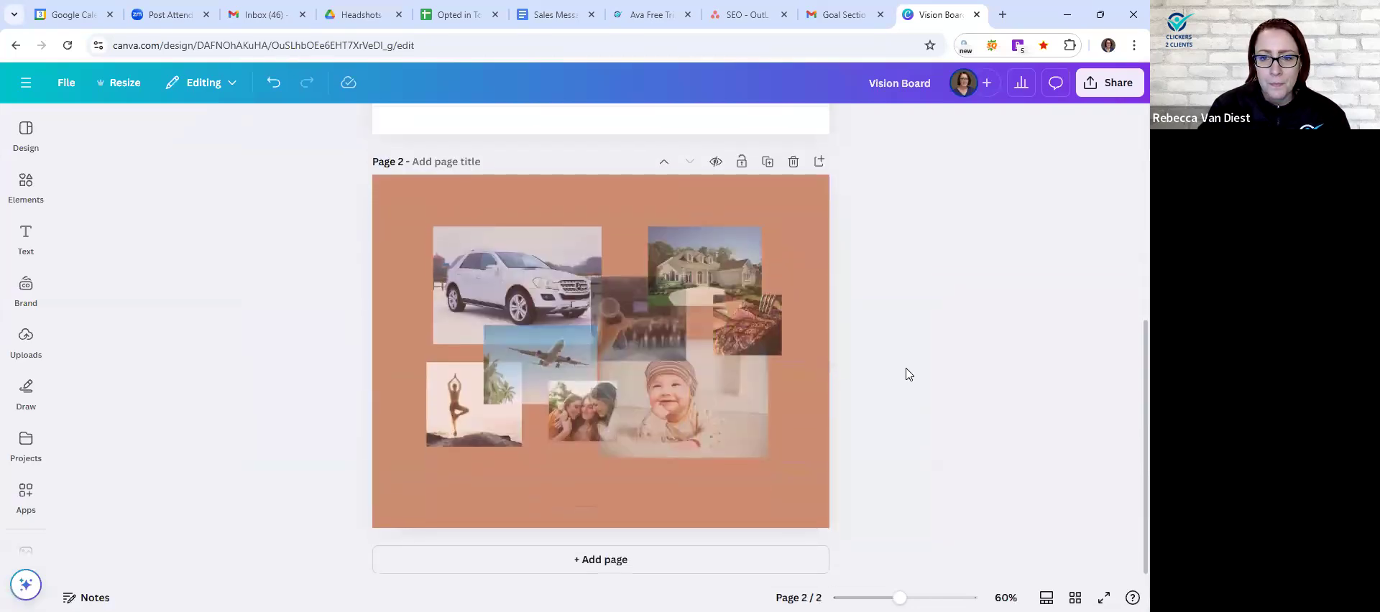
scroll(906, 373, up, 3)
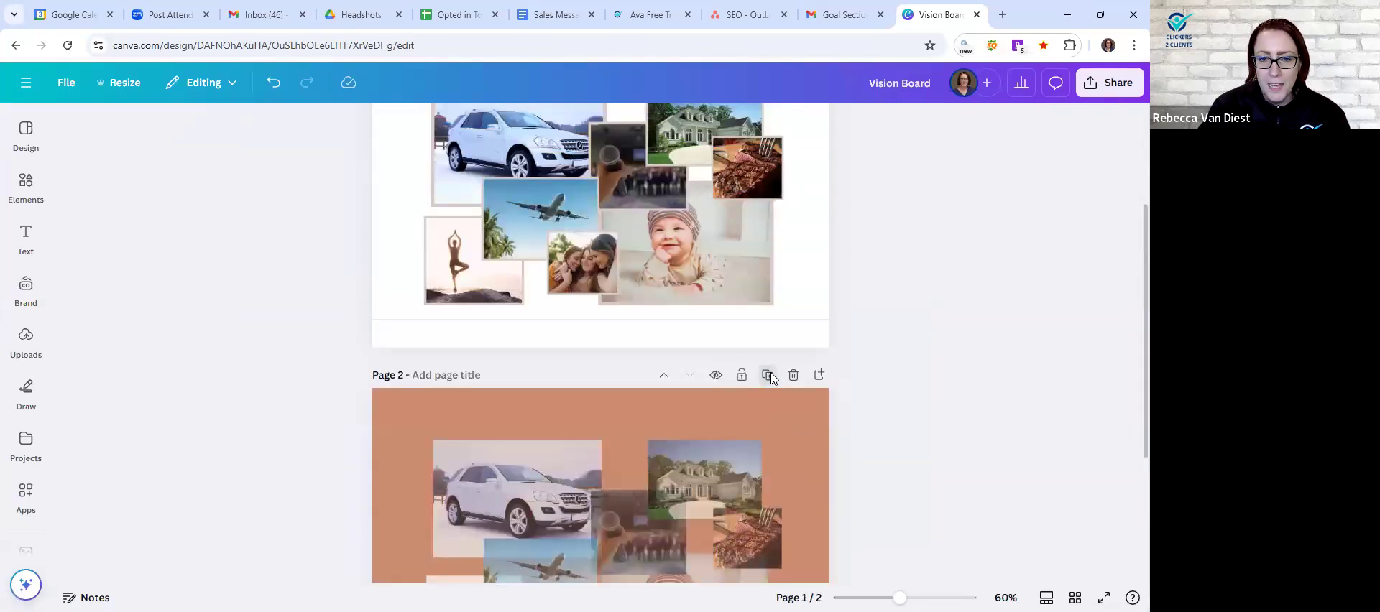
click(766, 373)
click(447, 375)
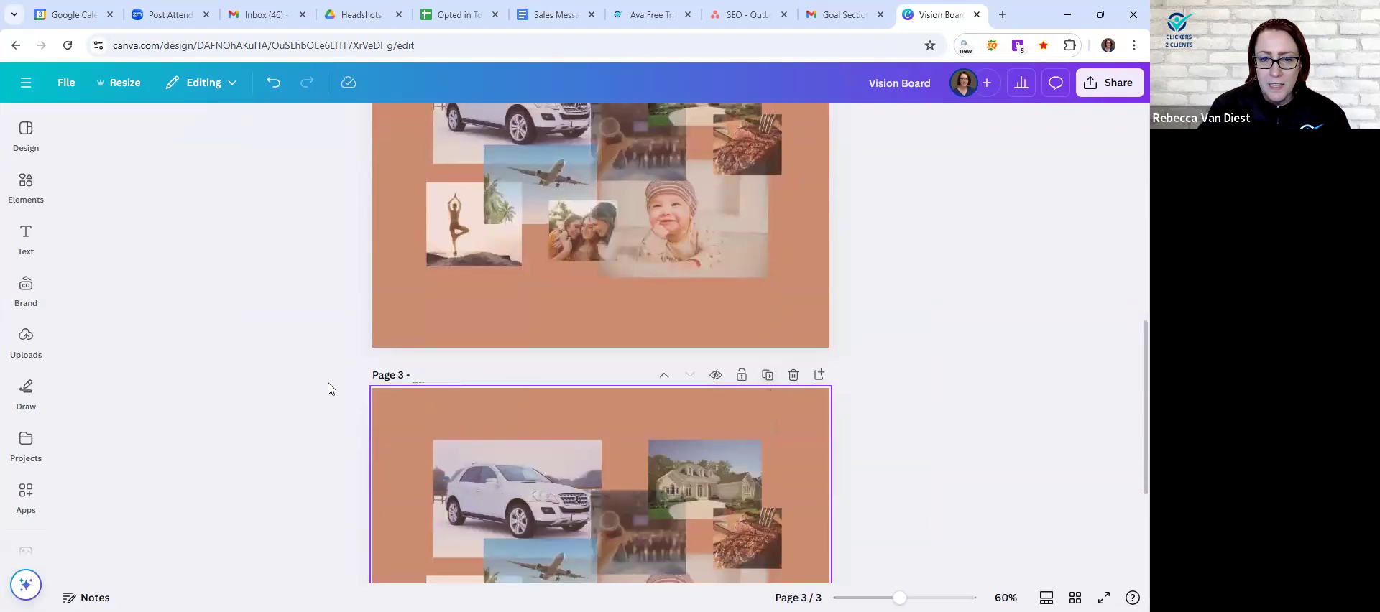
scroll(329, 388, down, 2)
scroll(329, 388, down, 1)
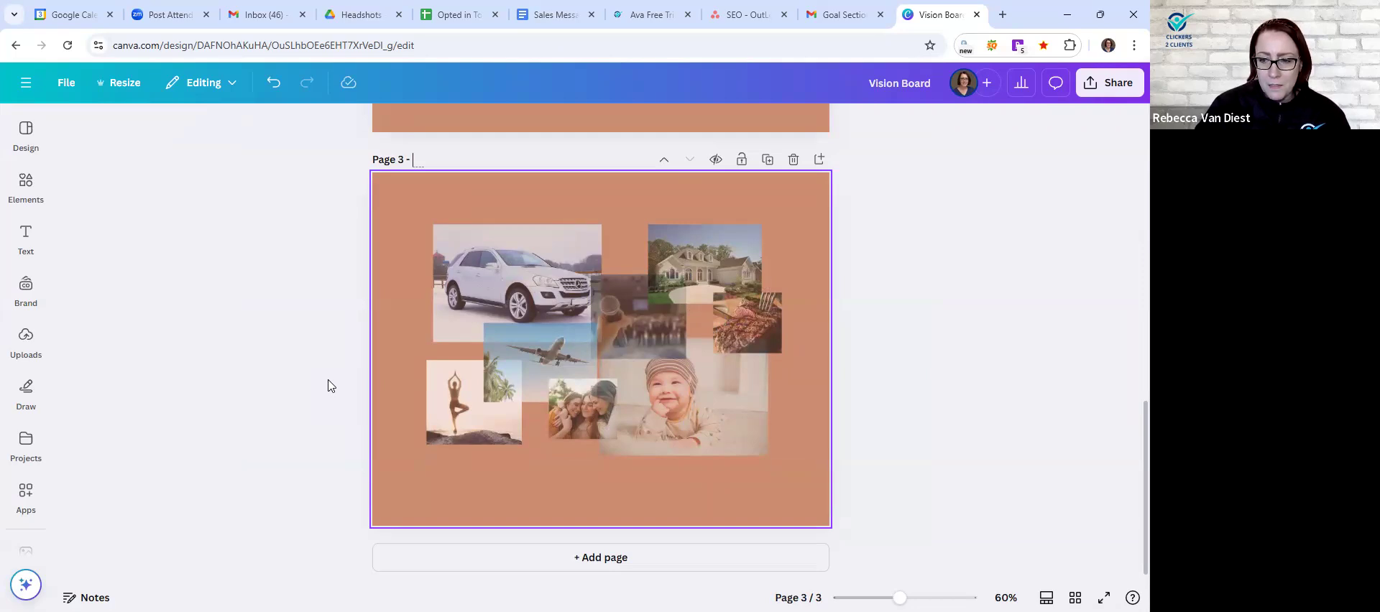
text(2021)
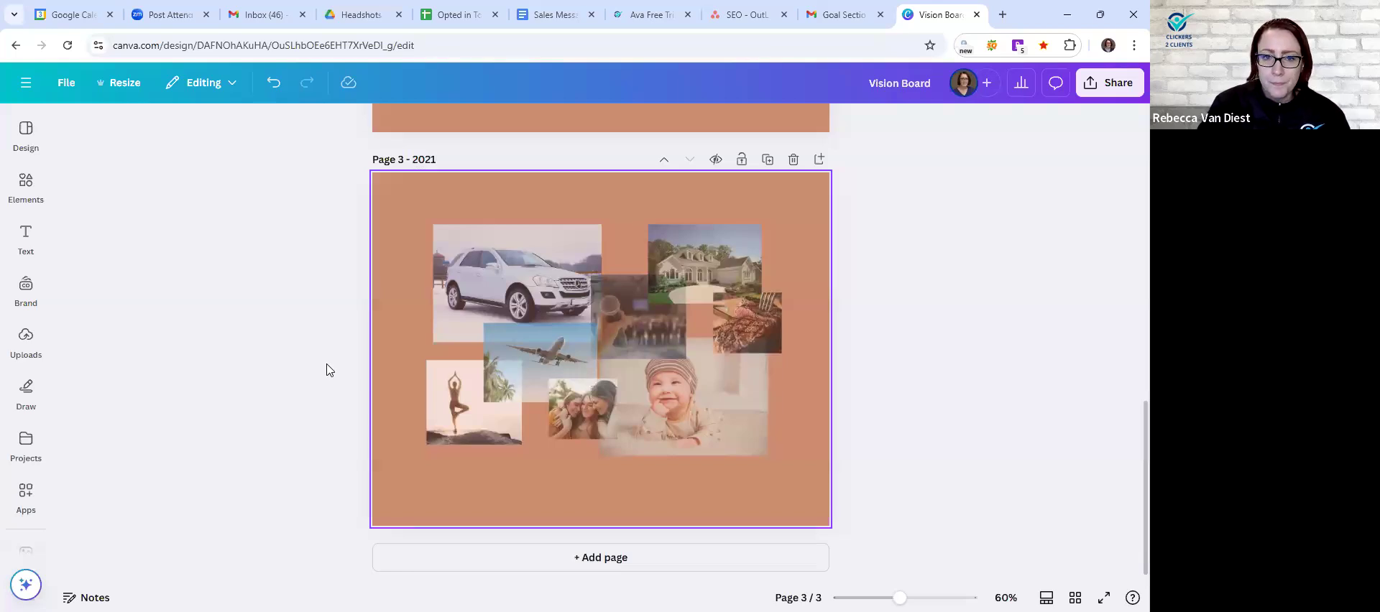
- Title the orange collage on page 2 "2025"
scroll(327, 370, up, 6)
click(431, 197)
text(20)
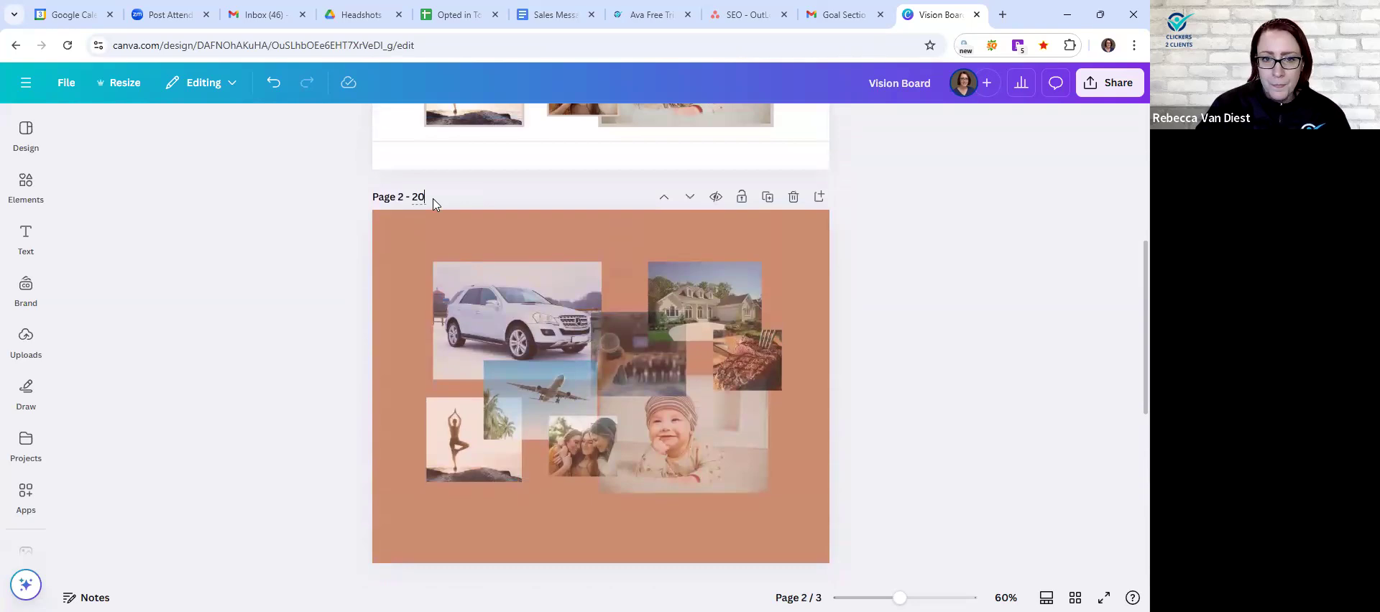
text(25)
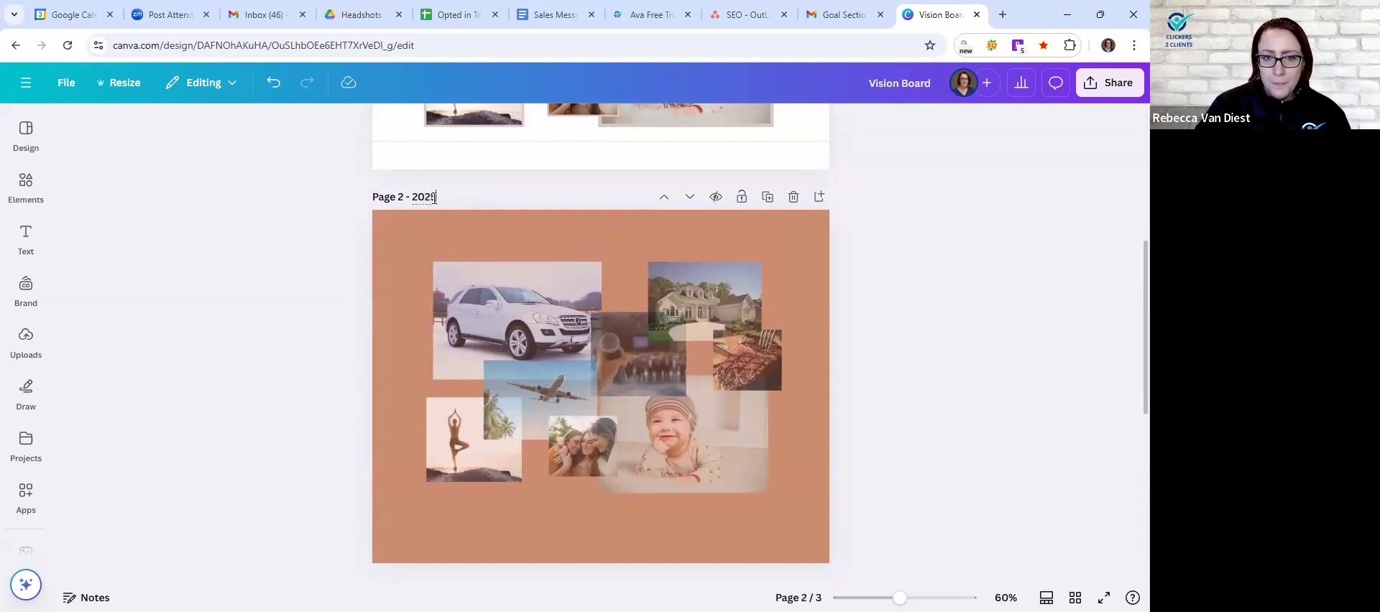
click(316, 235)
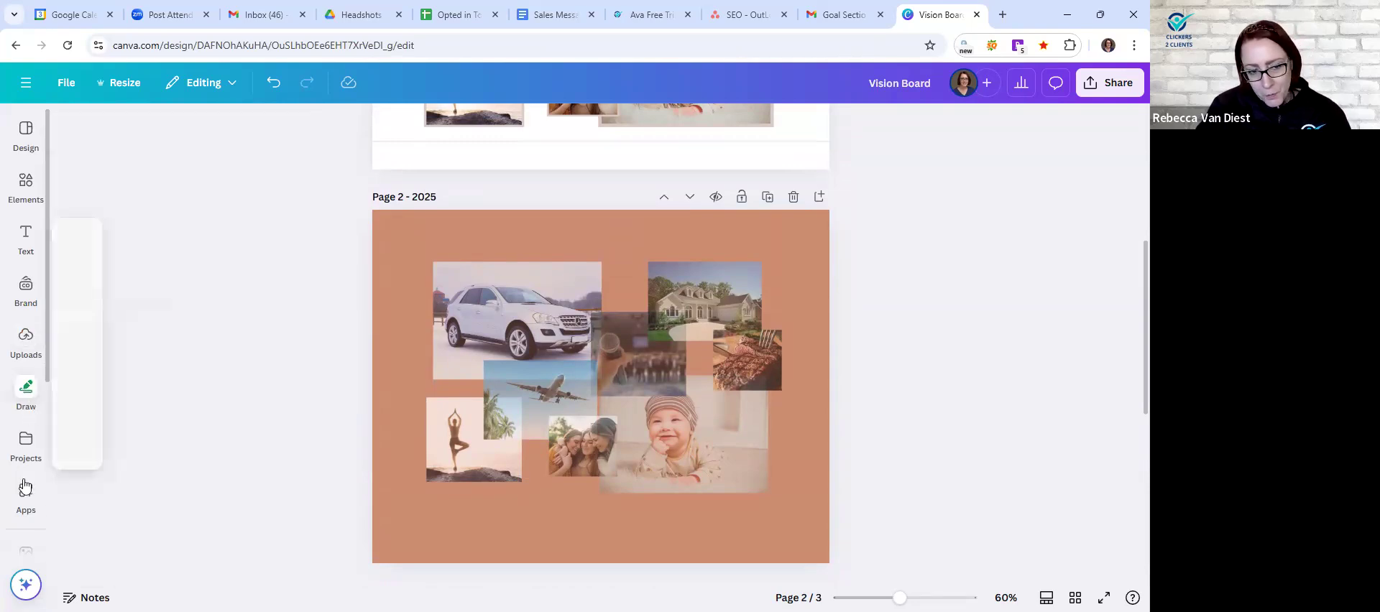
- Search the stock photo library for "toyota 4runner"
scroll(31, 439, down, 2)
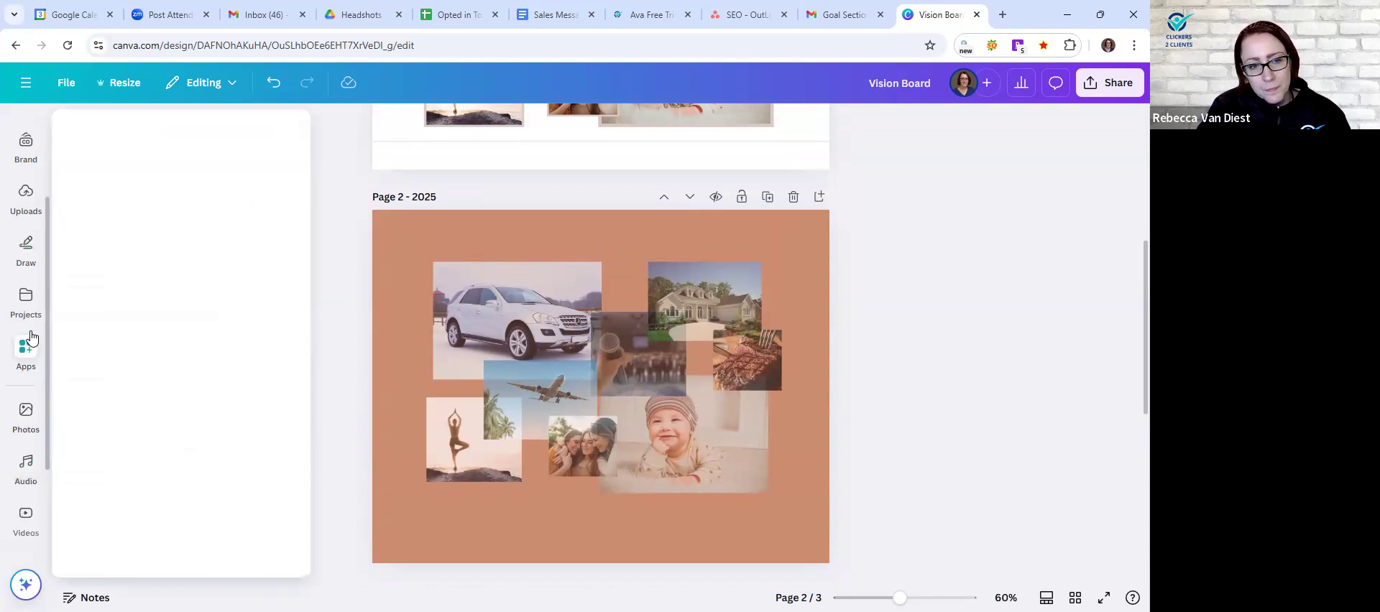
click(24, 420)
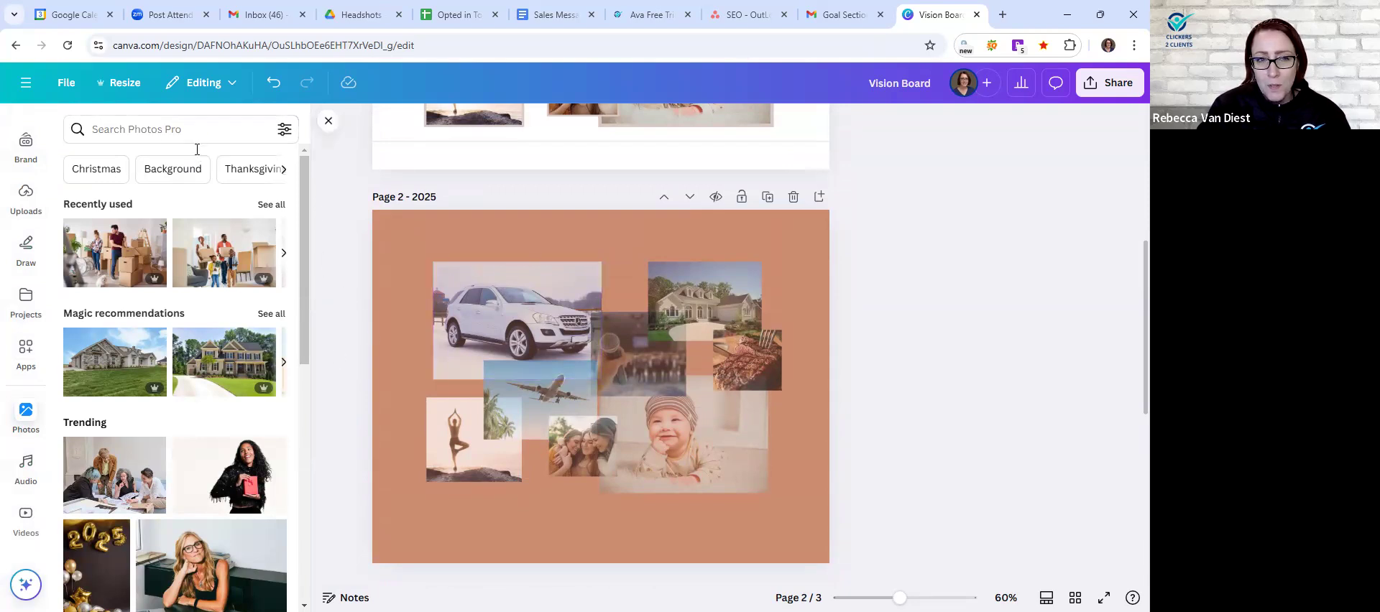
click(164, 130)
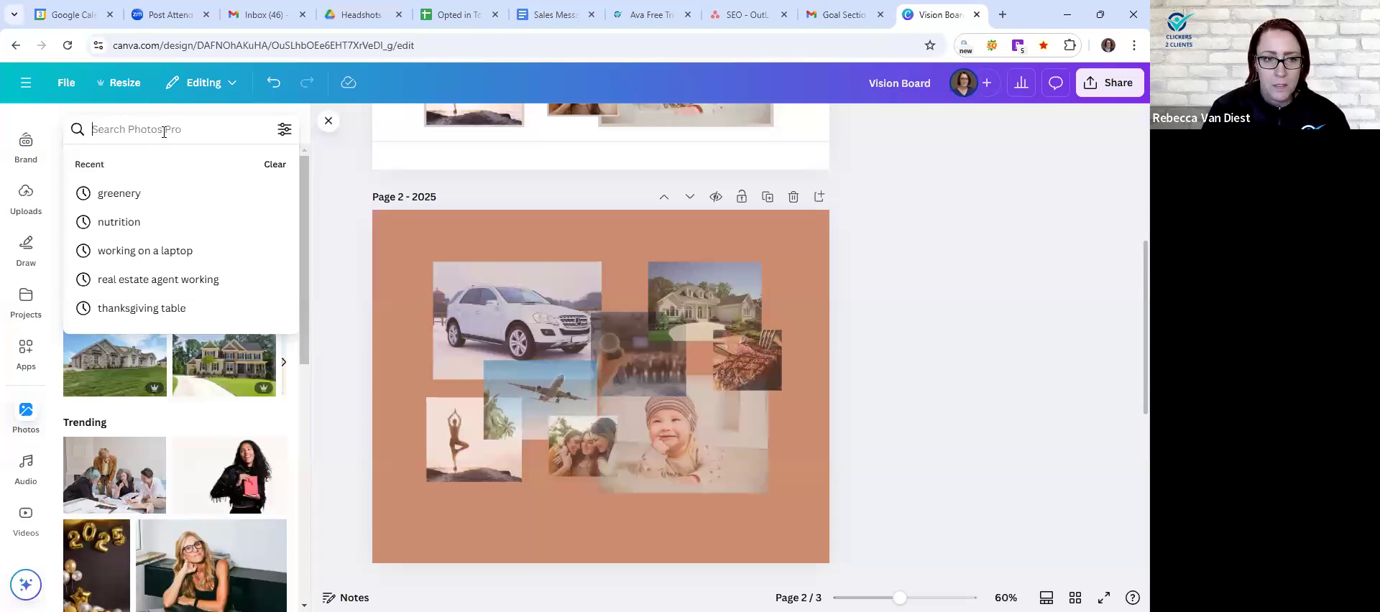
text(toyota)
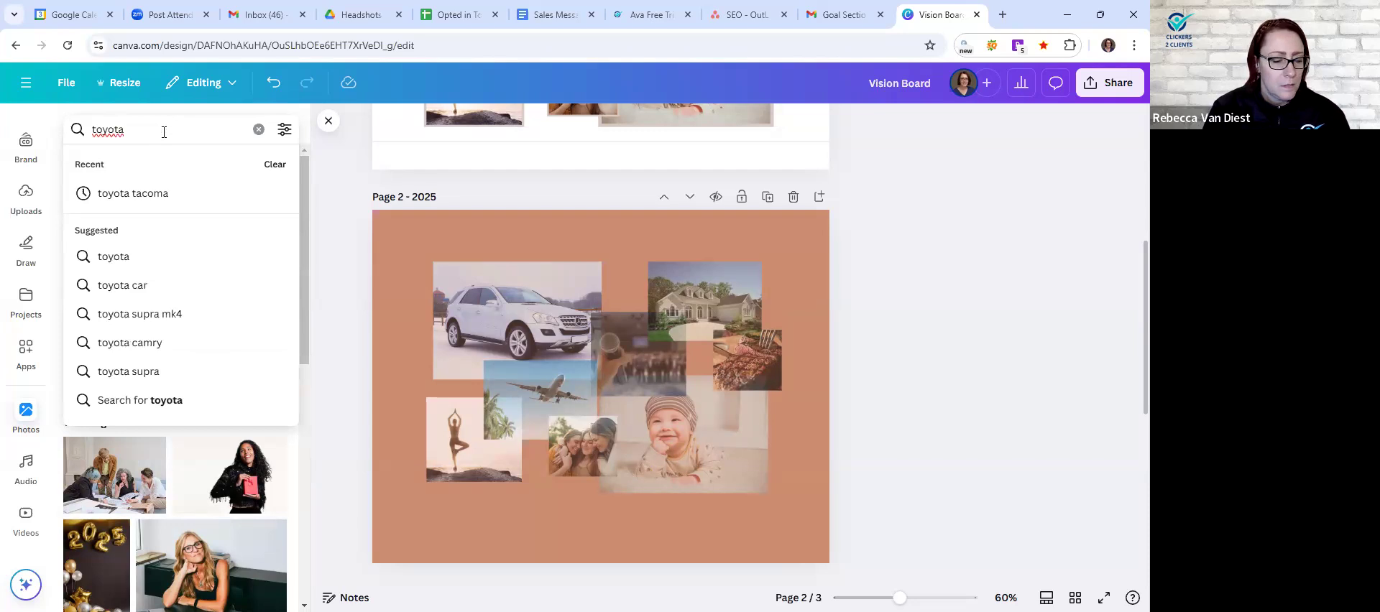
text( 4runner)
key(Return)
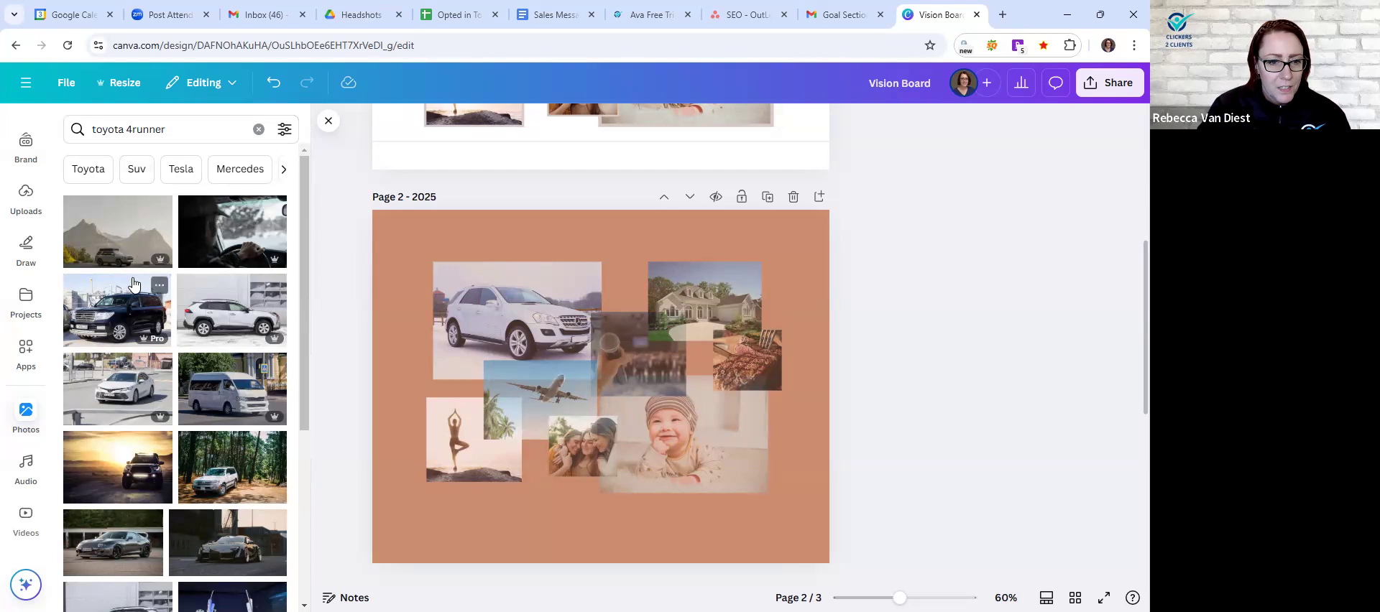
- Replace the white car photo on the 2025 page with the black SUV photo from the search results
scroll(124, 417, down, 3)
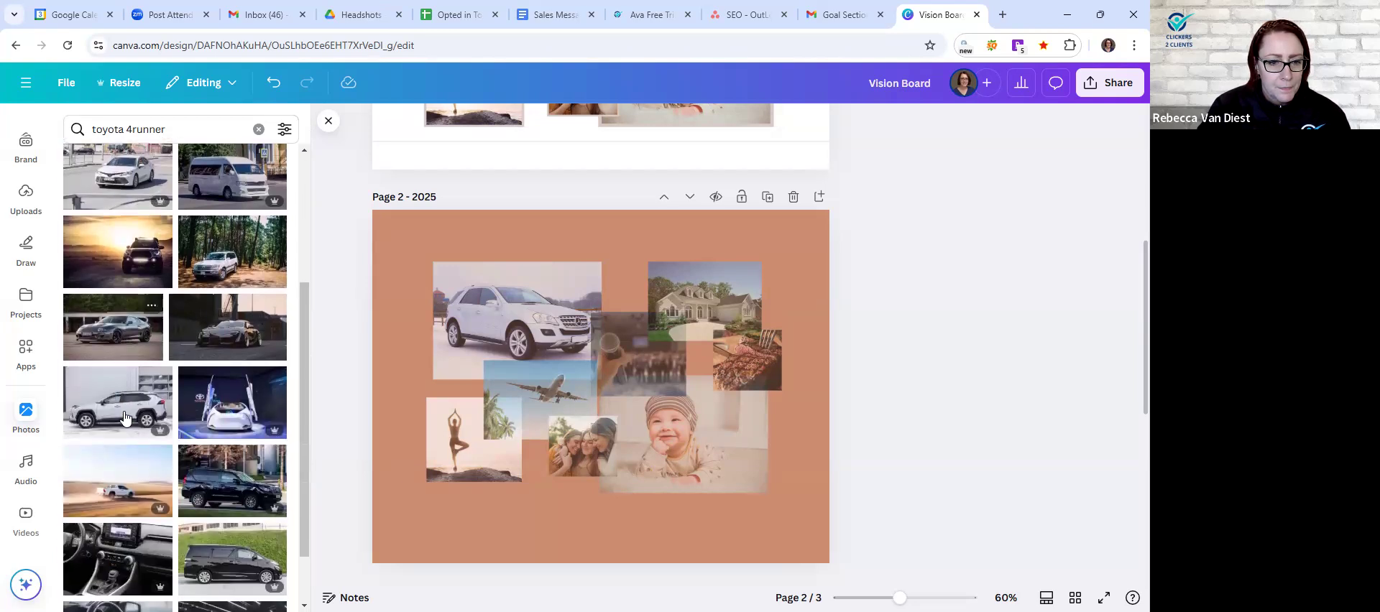
scroll(124, 417, down, 1)
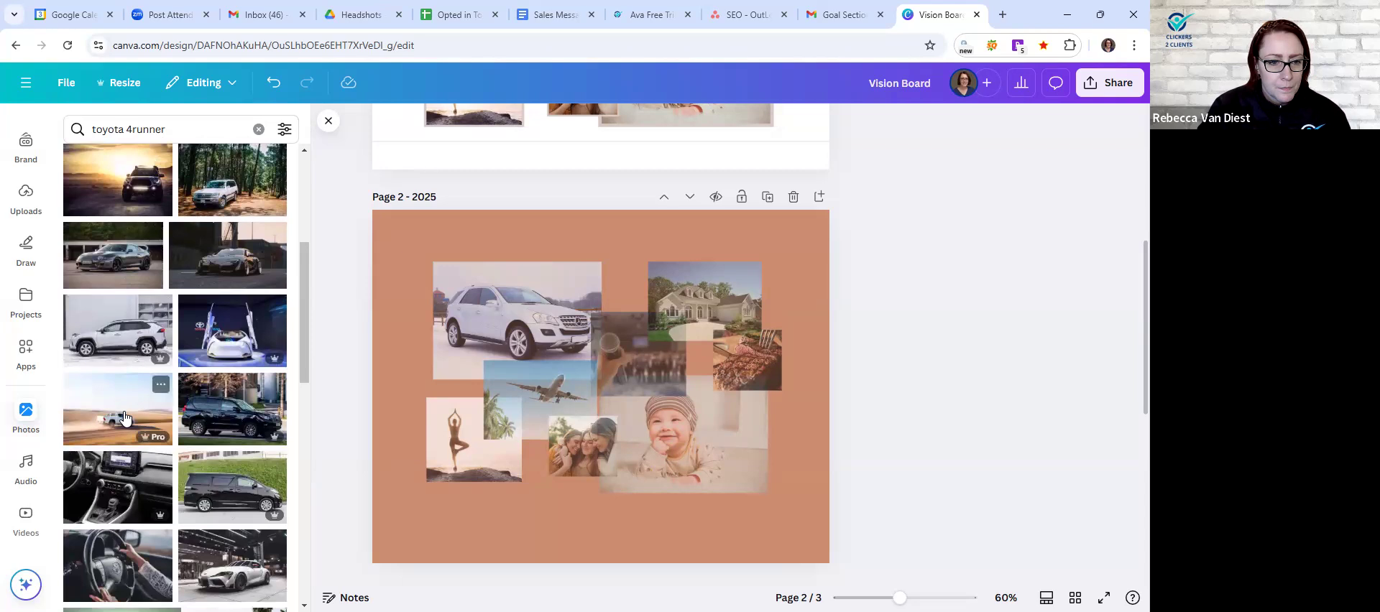
scroll(124, 416, down, 3)
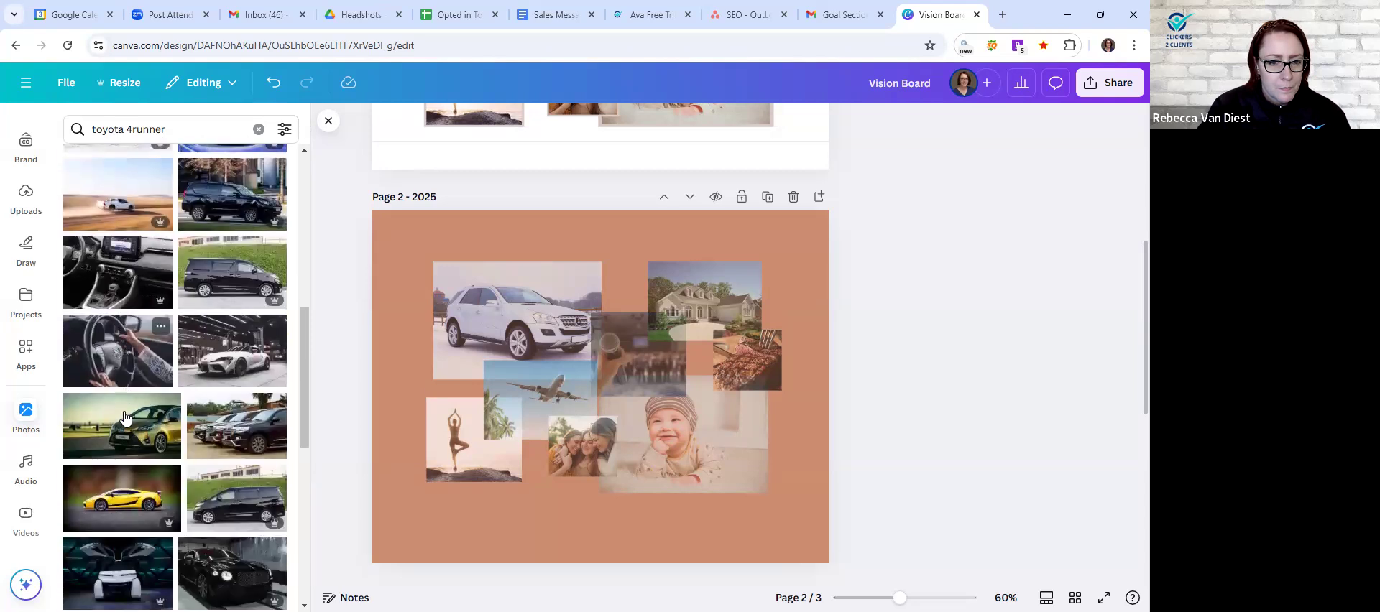
scroll(124, 416, down, 4)
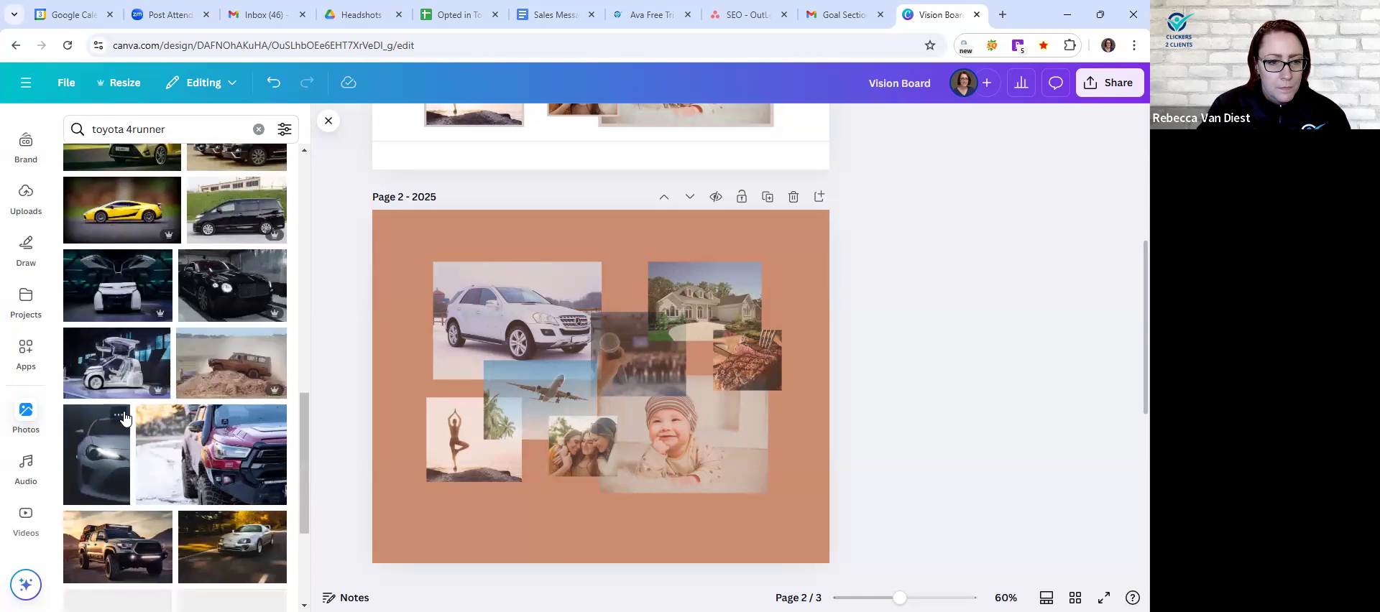
scroll(124, 416, up, 10)
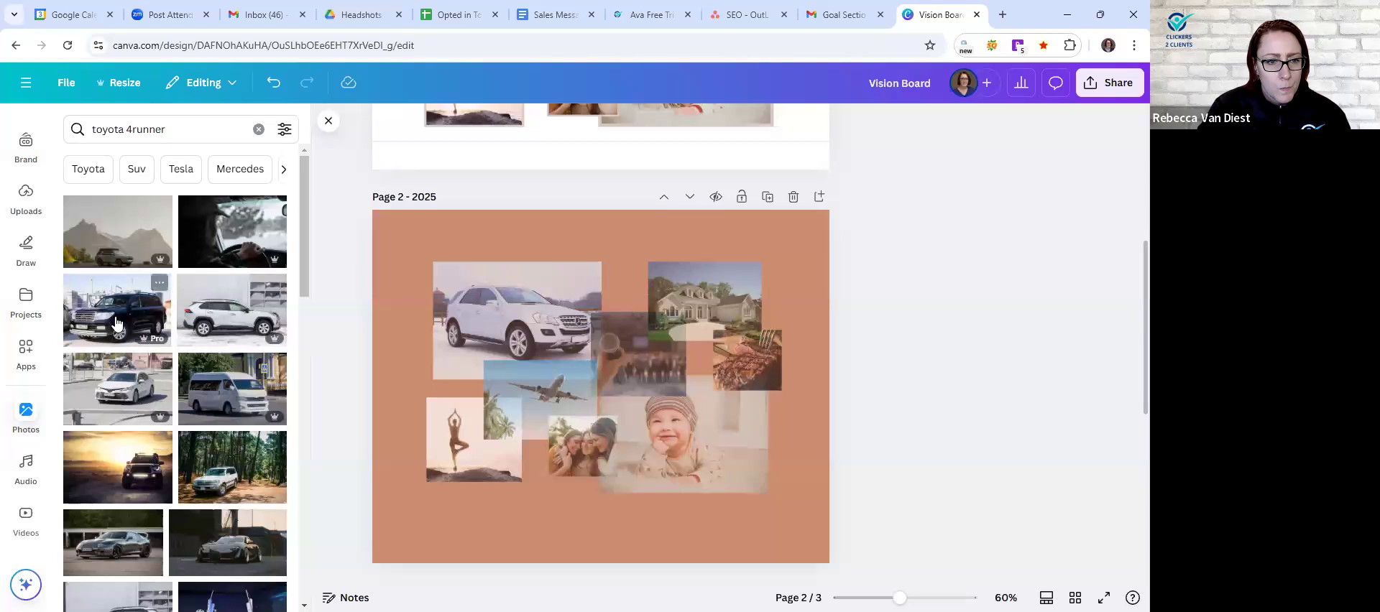
drag(115, 322, 467, 305)
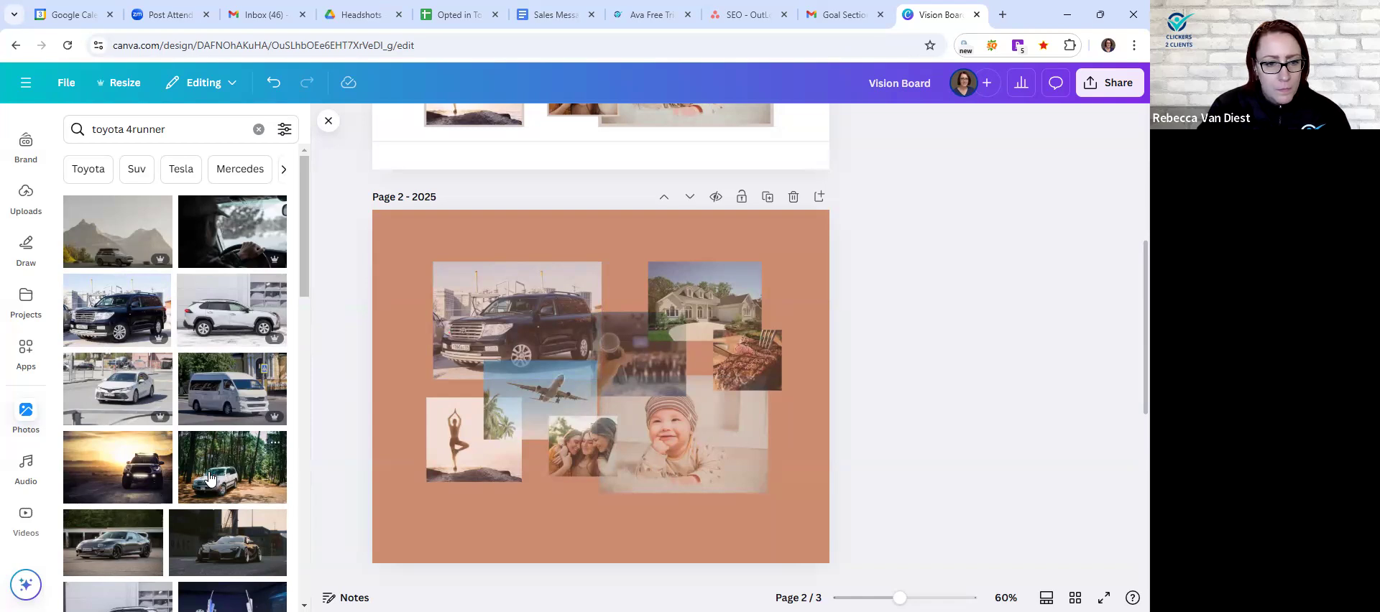
scroll(210, 477, down, 3)
scroll(209, 477, down, 2)
scroll(210, 477, up, 5)
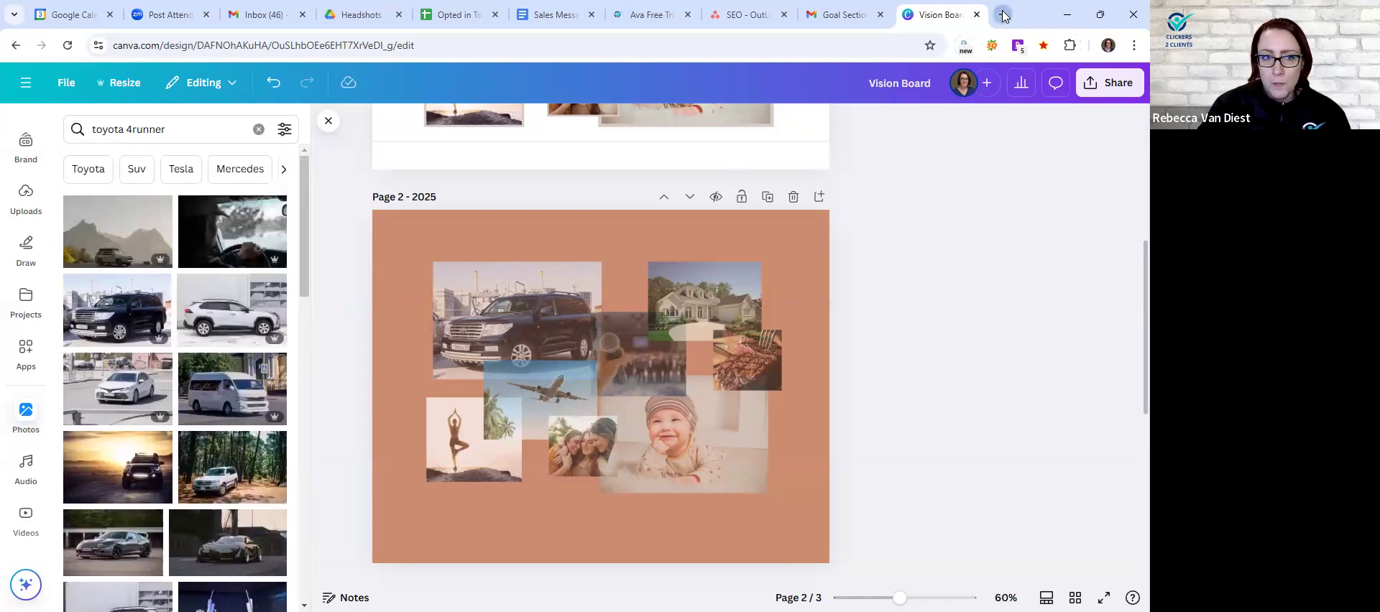
- Search Google Images for "toyota 4runner" in a new browser tab and enlarge the blue 2025 4Runner photo from Car and Driver
click(1003, 16)
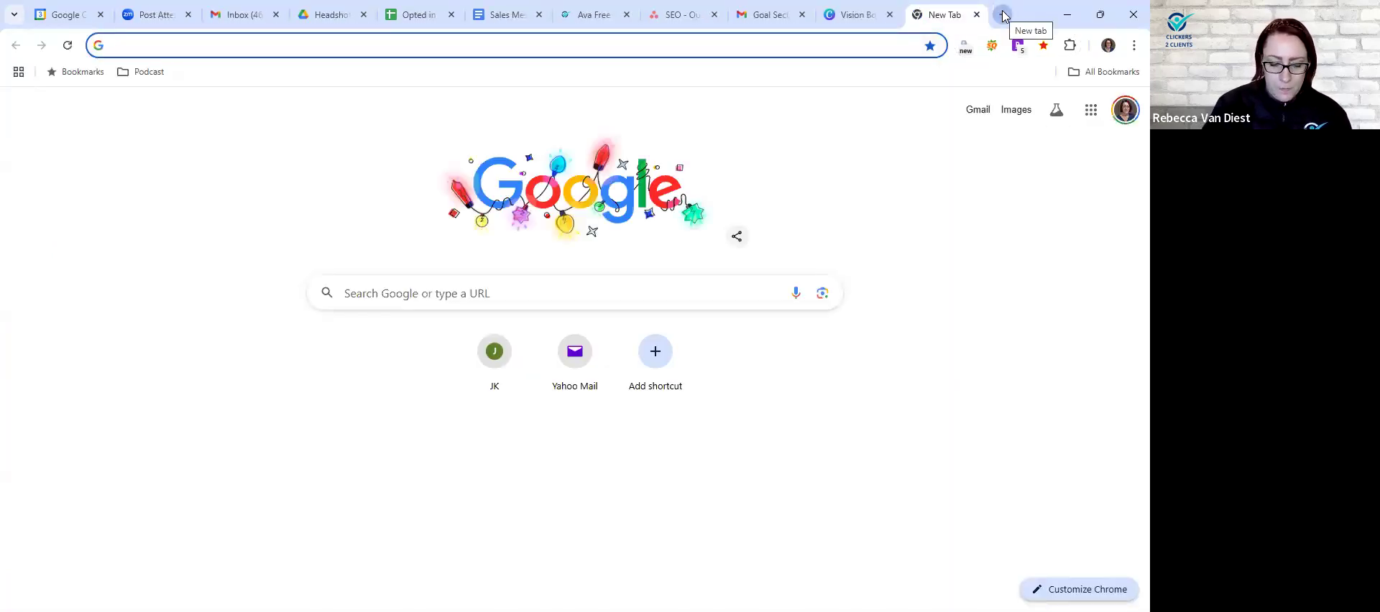
text(toyota 4run)
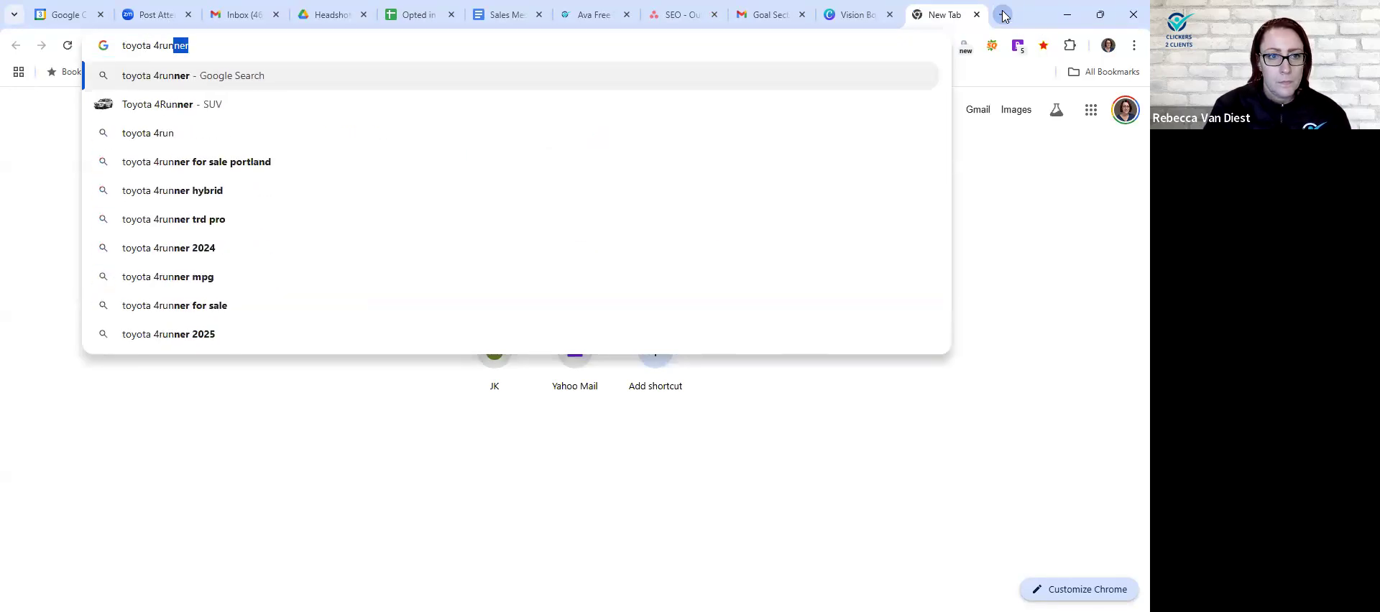
key(Return)
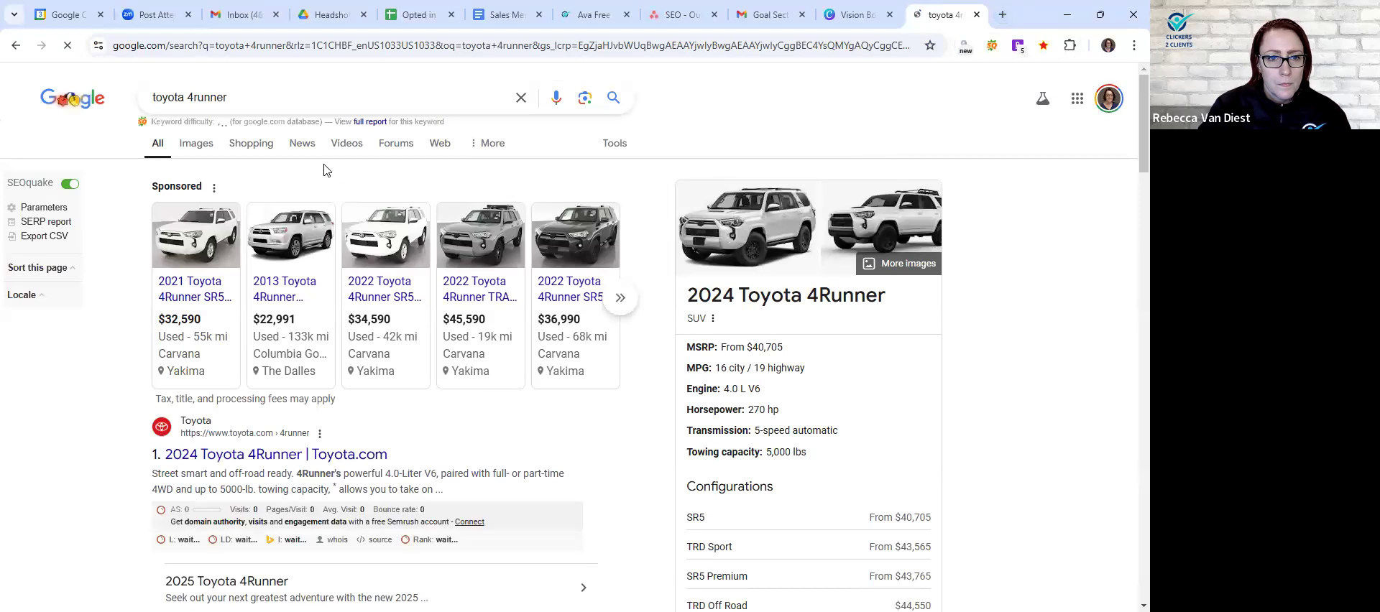
click(198, 146)
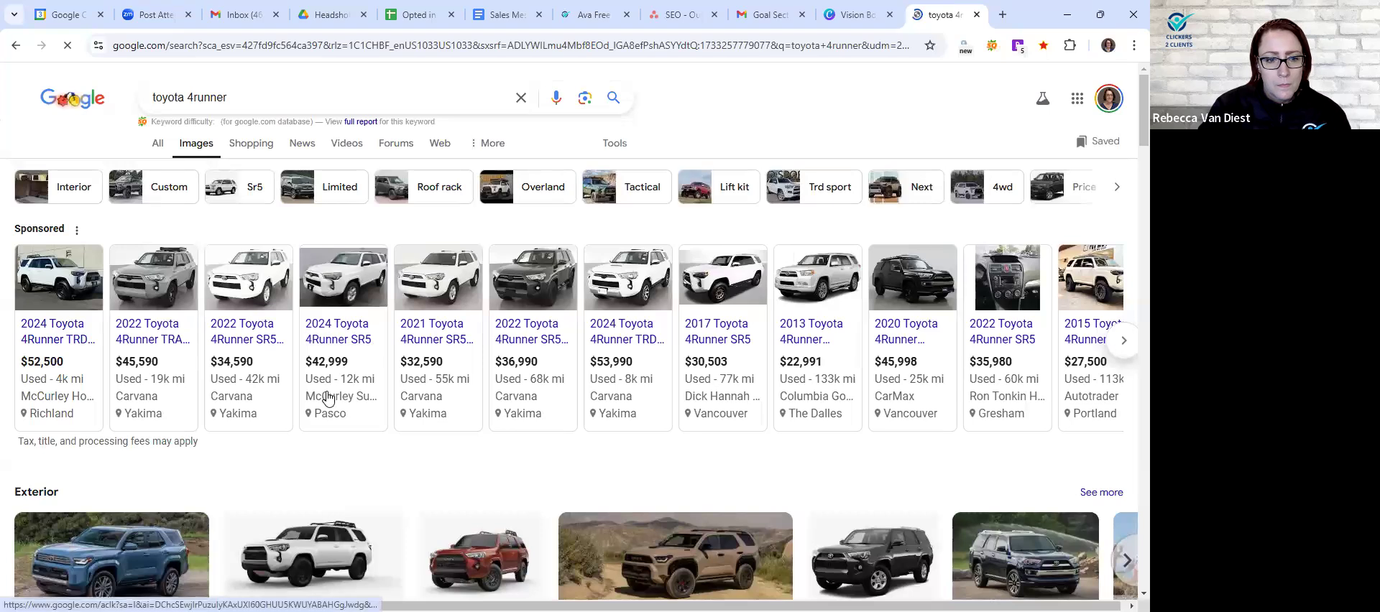
scroll(331, 366, down, 2)
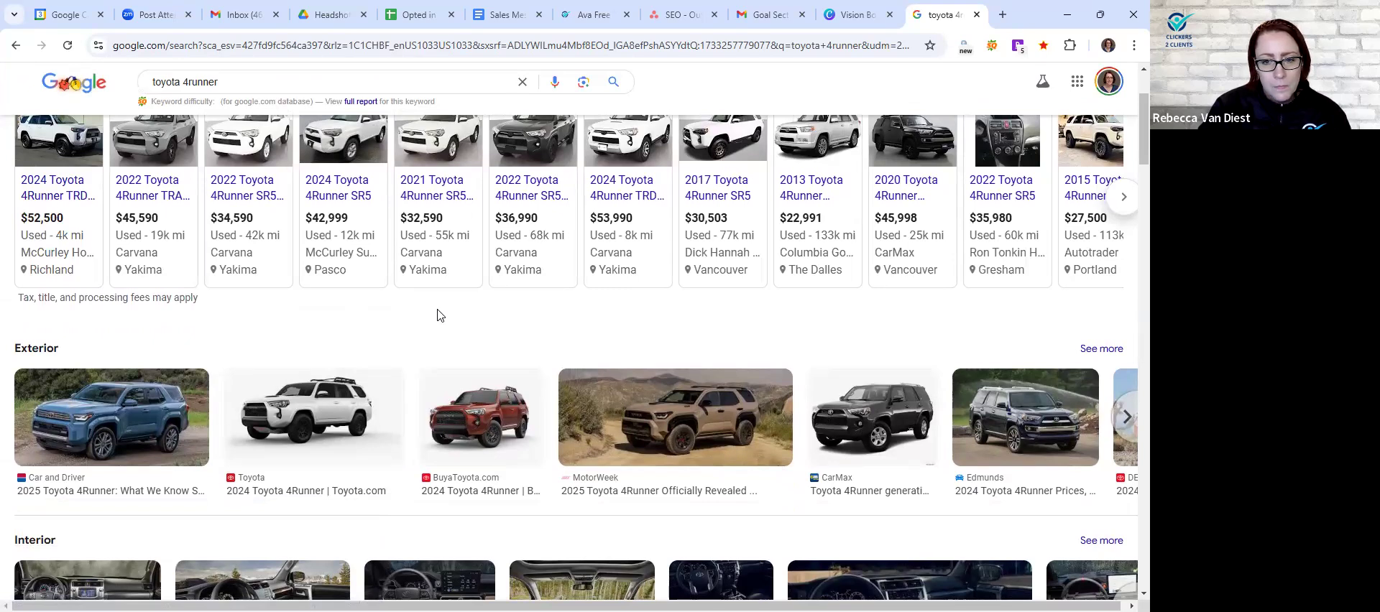
click(120, 417)
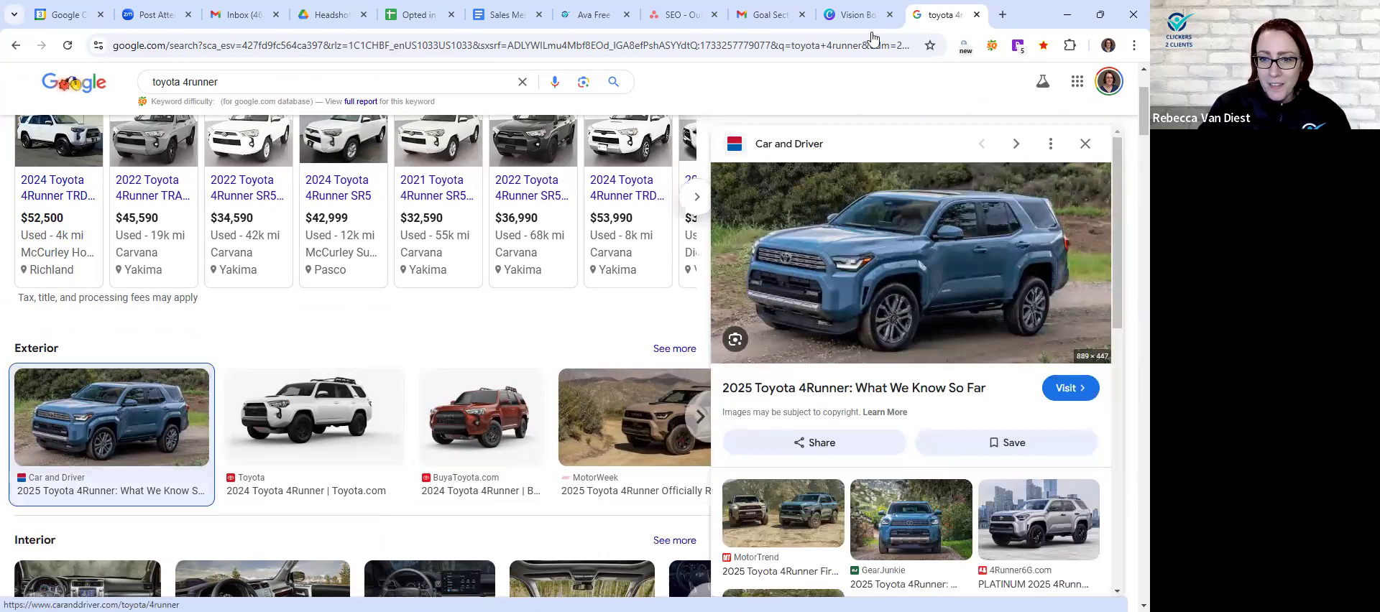
right_click(908, 207)
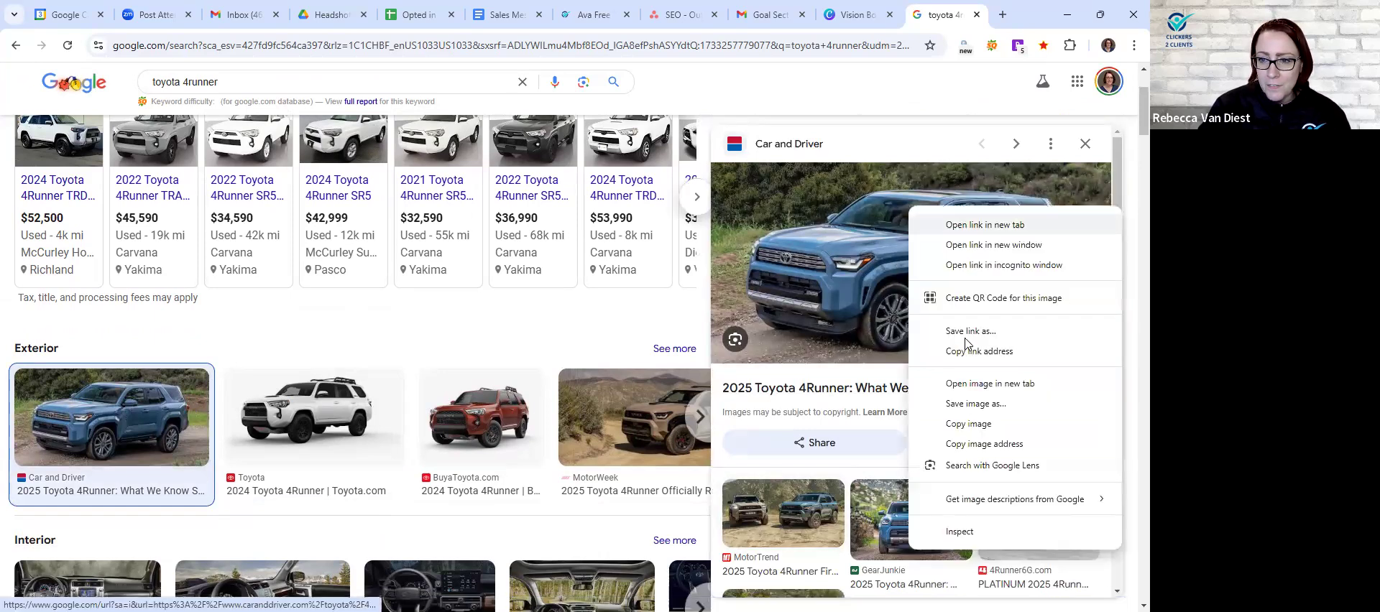
click(966, 405)
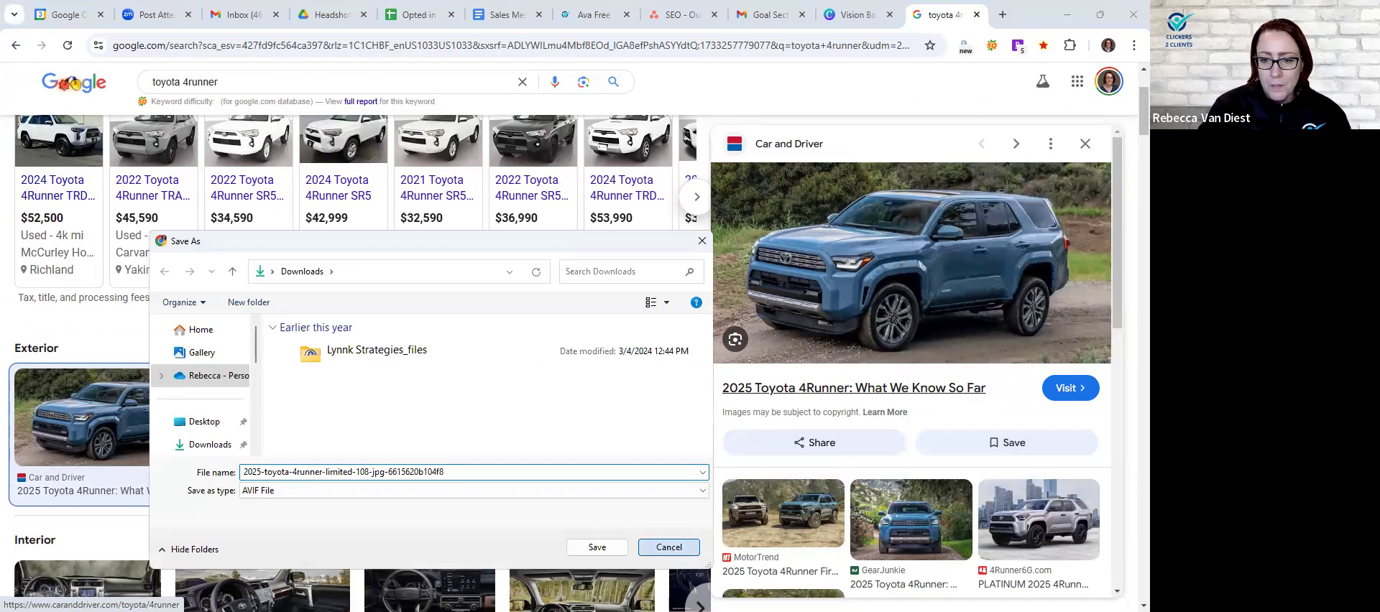
click(668, 547)
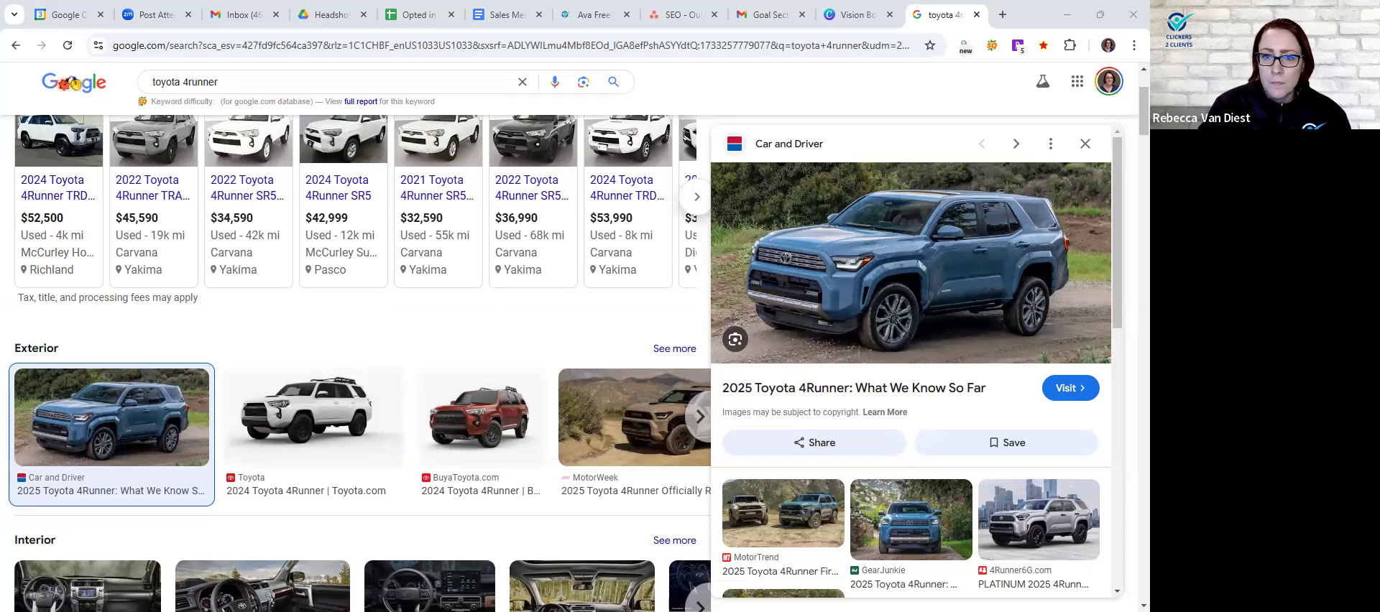
- Upload the 4Runner image from Downloads to the Vision Board design in Canva and replace the black SUV photo on the 2025 page with it
key(ctrl+shift+Tab)
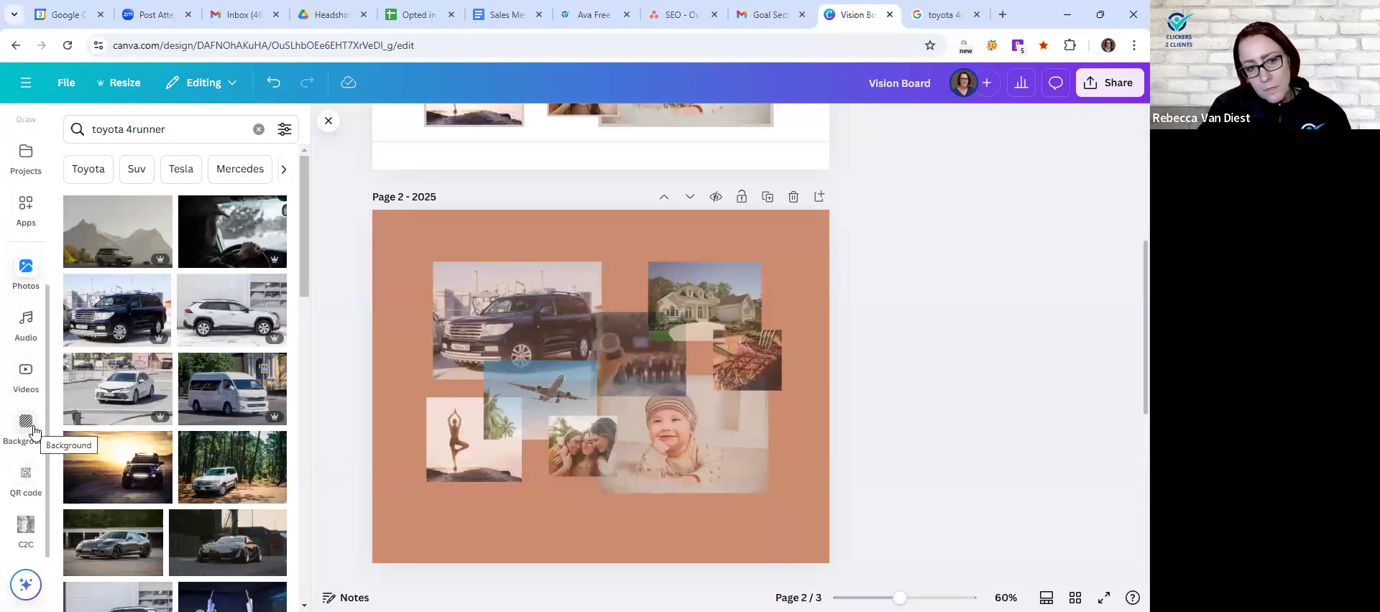
scroll(33, 435, up, 1)
scroll(33, 445, up, 3)
click(27, 352)
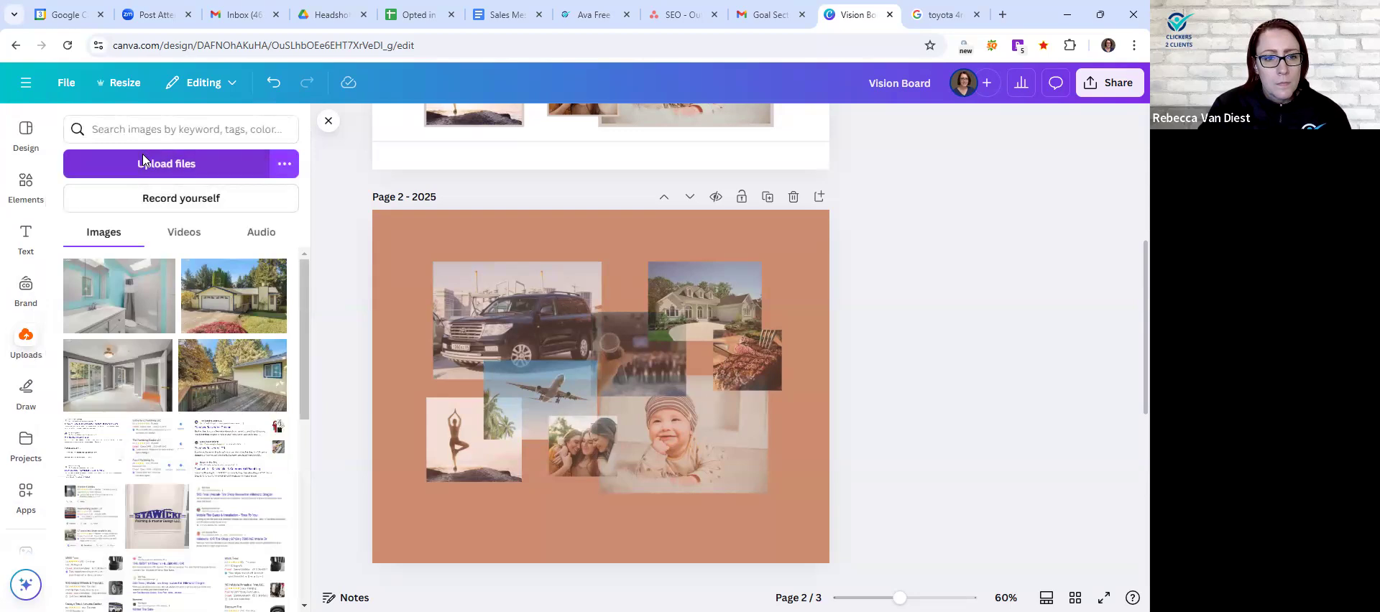
click(143, 159)
click(368, 366)
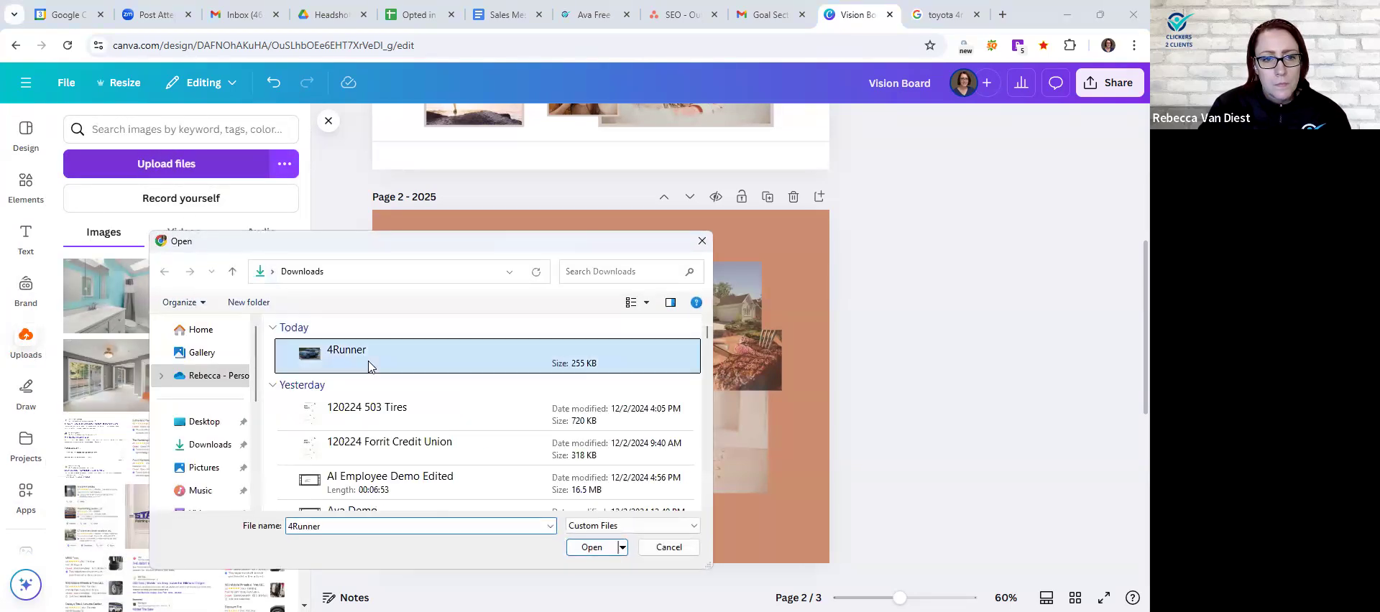
double_click(369, 366)
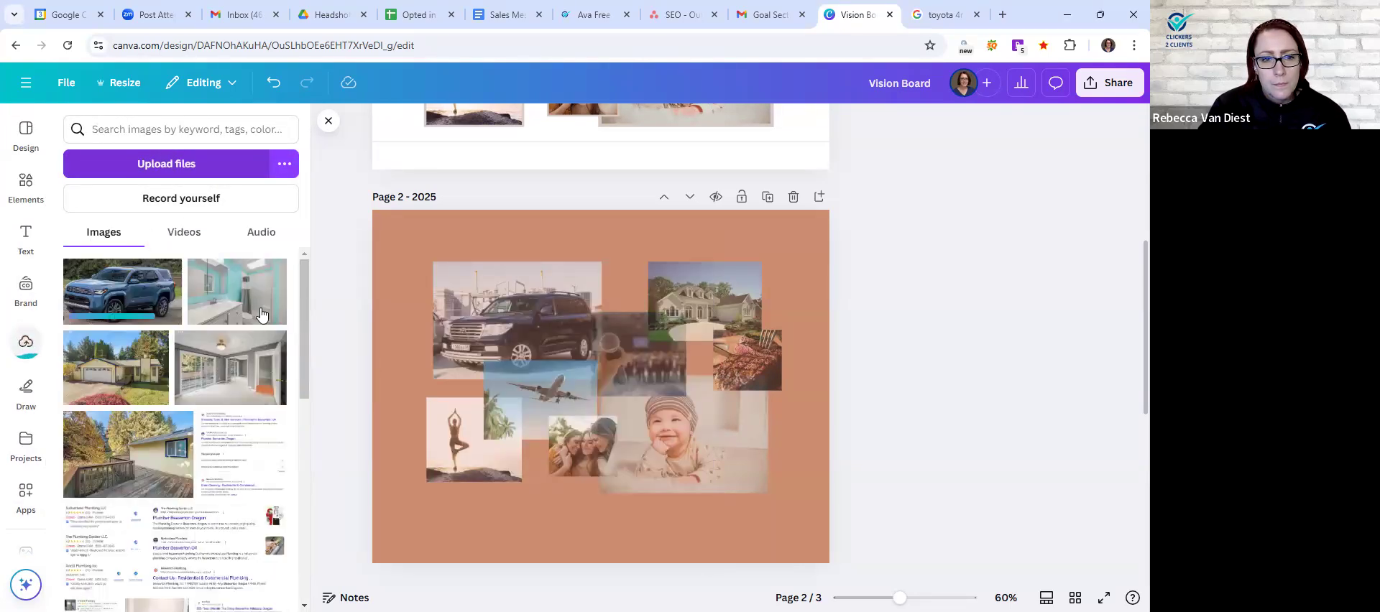
drag(153, 278, 517, 320)
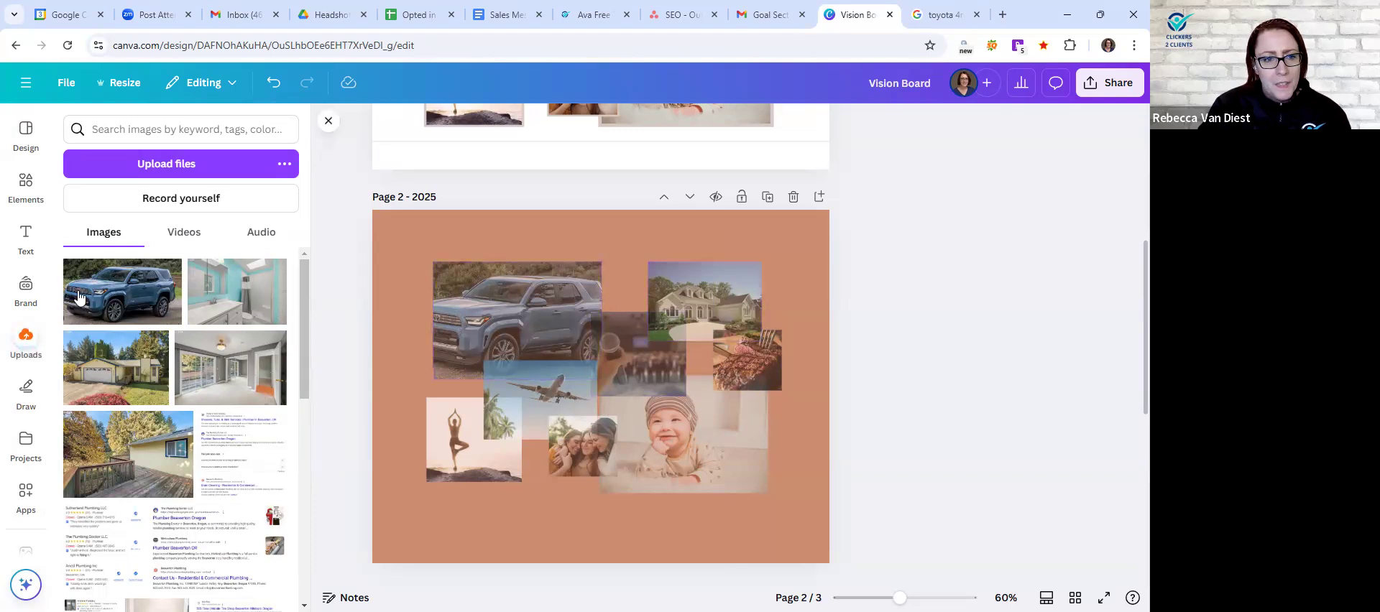
- Search the stock photo library for "farm house"
scroll(31, 466, down, 2)
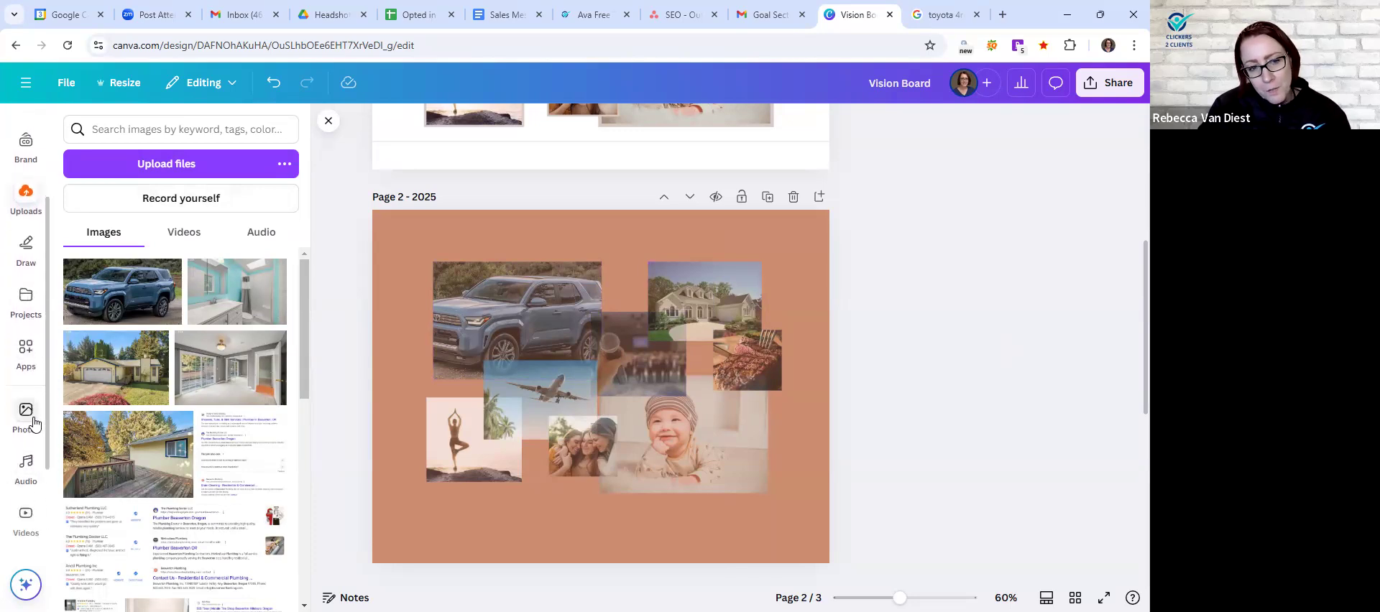
click(34, 424)
click(144, 131)
triple_click(144, 131)
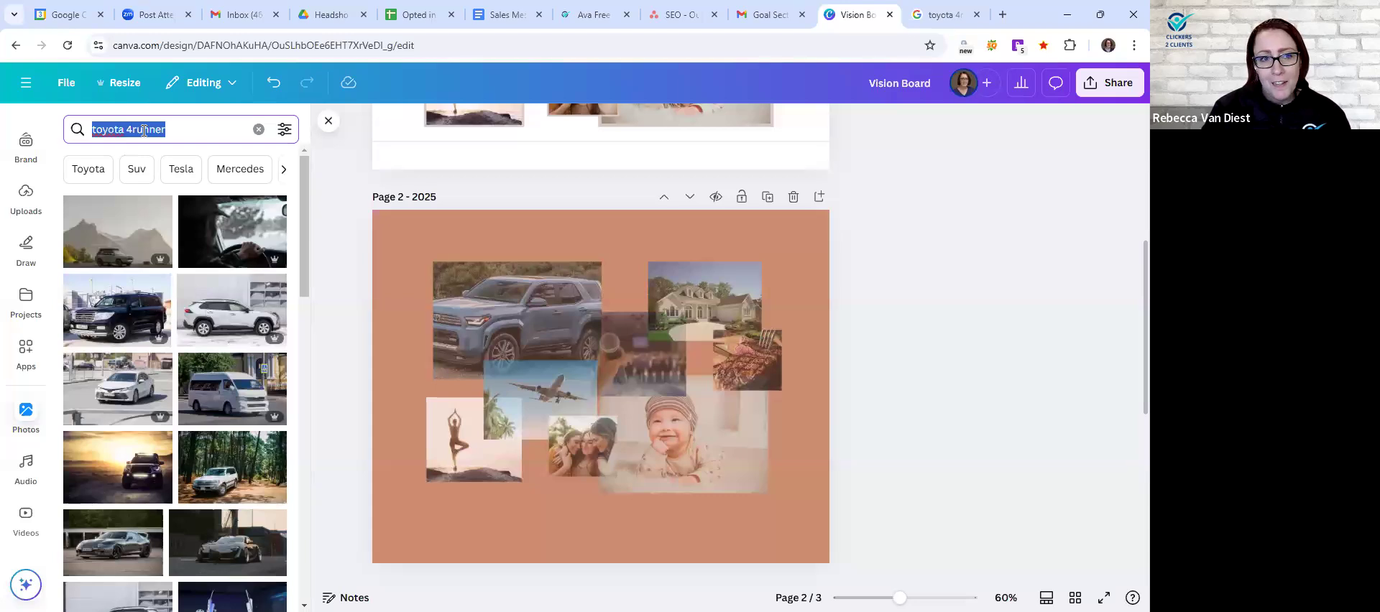
text(farm house)
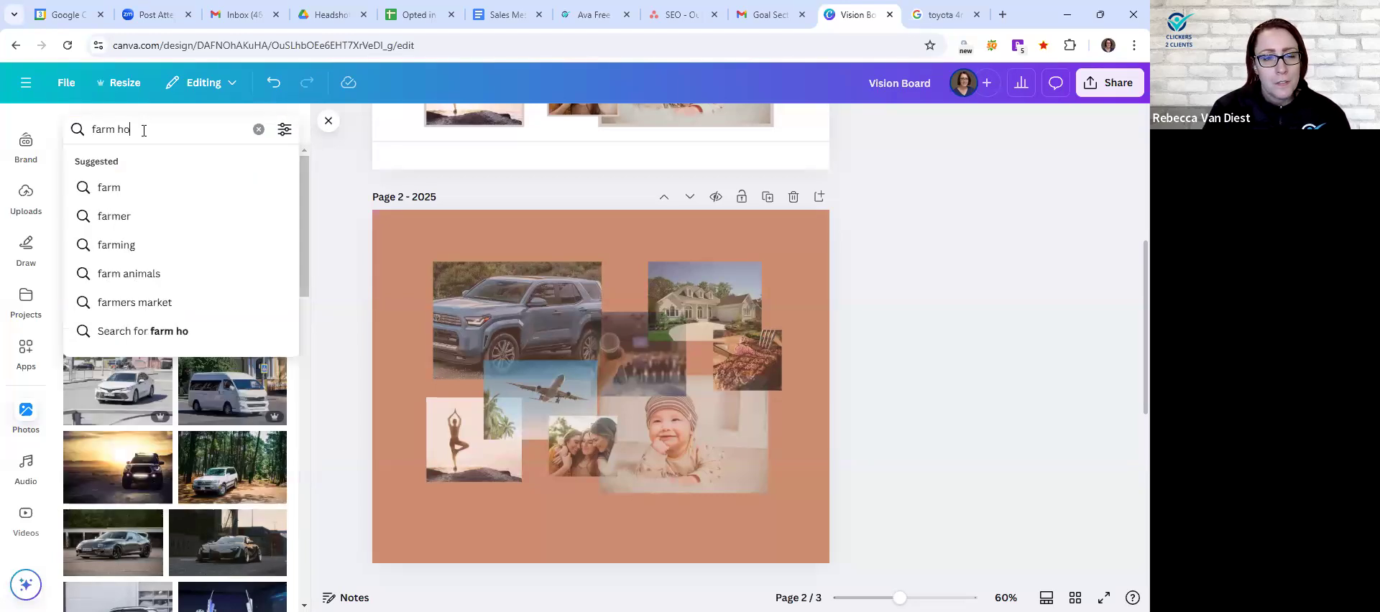
key(Return)
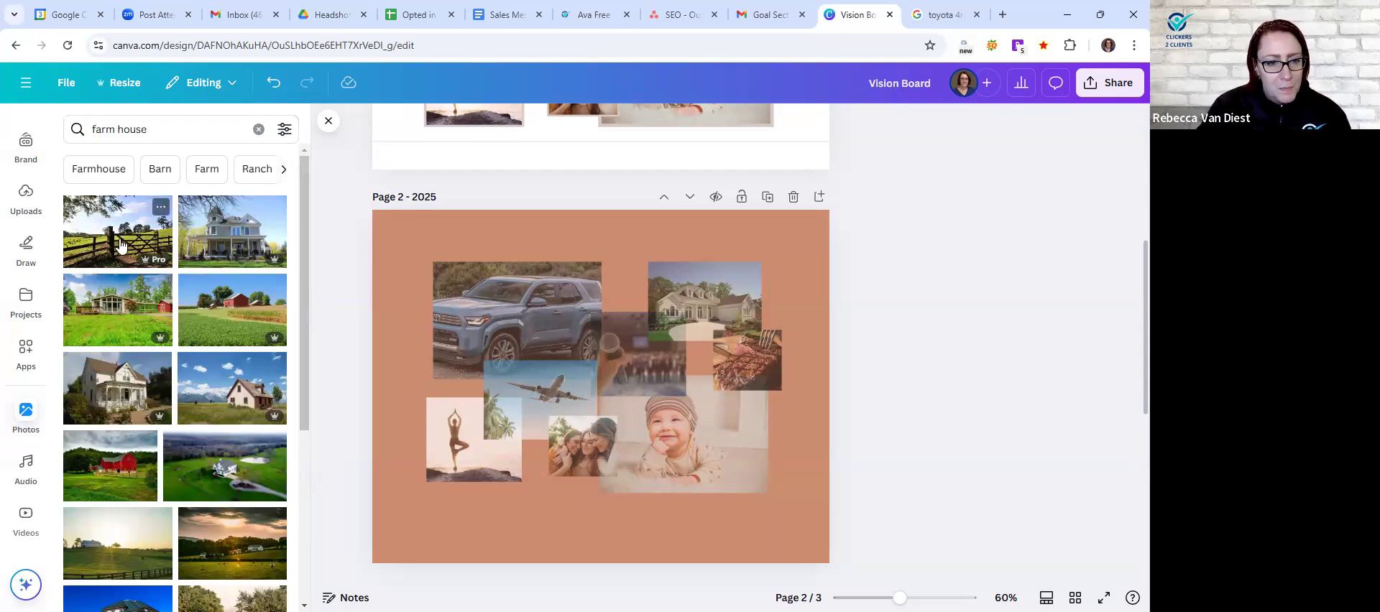
- Browse the farm house results and replace the house photo on the orange 2025 page with the aerial farmhouse photo
scroll(125, 295, down, 2)
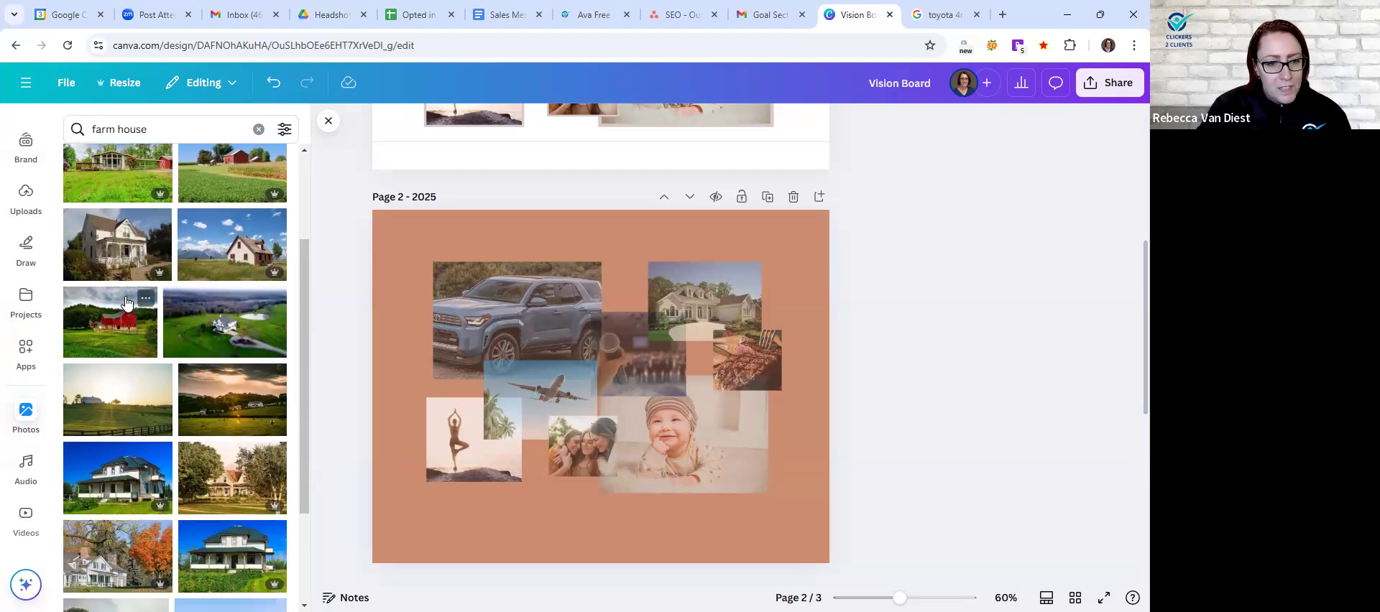
scroll(125, 300, down, 2)
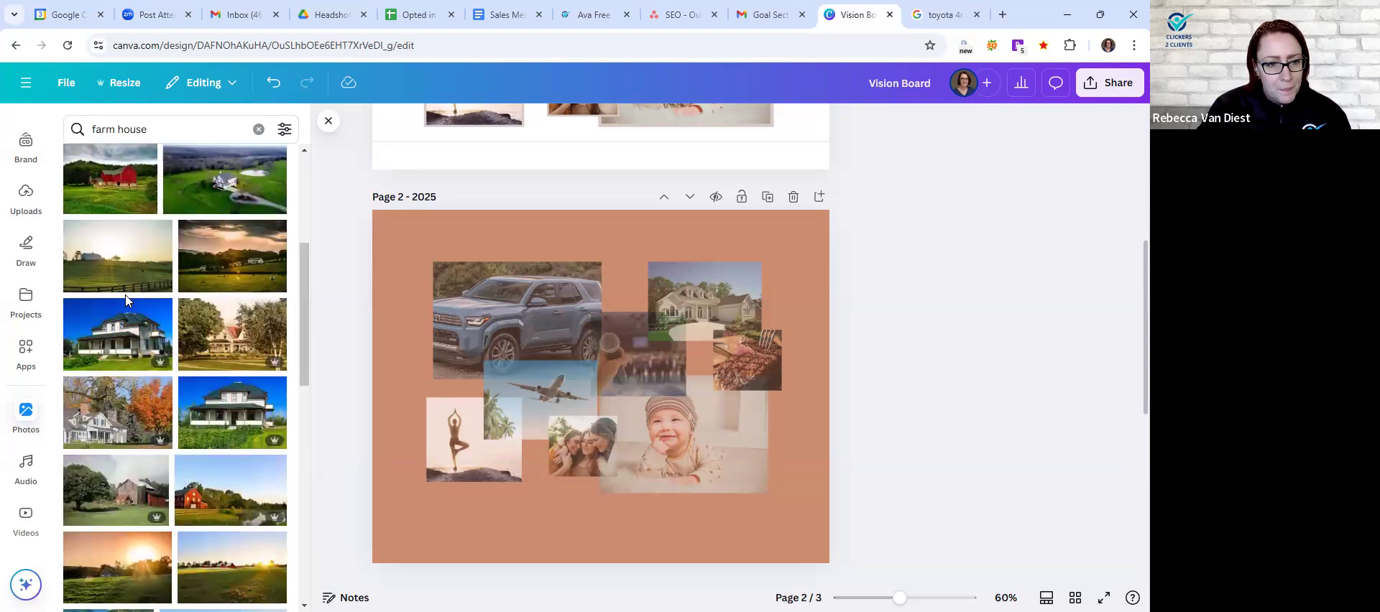
scroll(126, 300, down, 4)
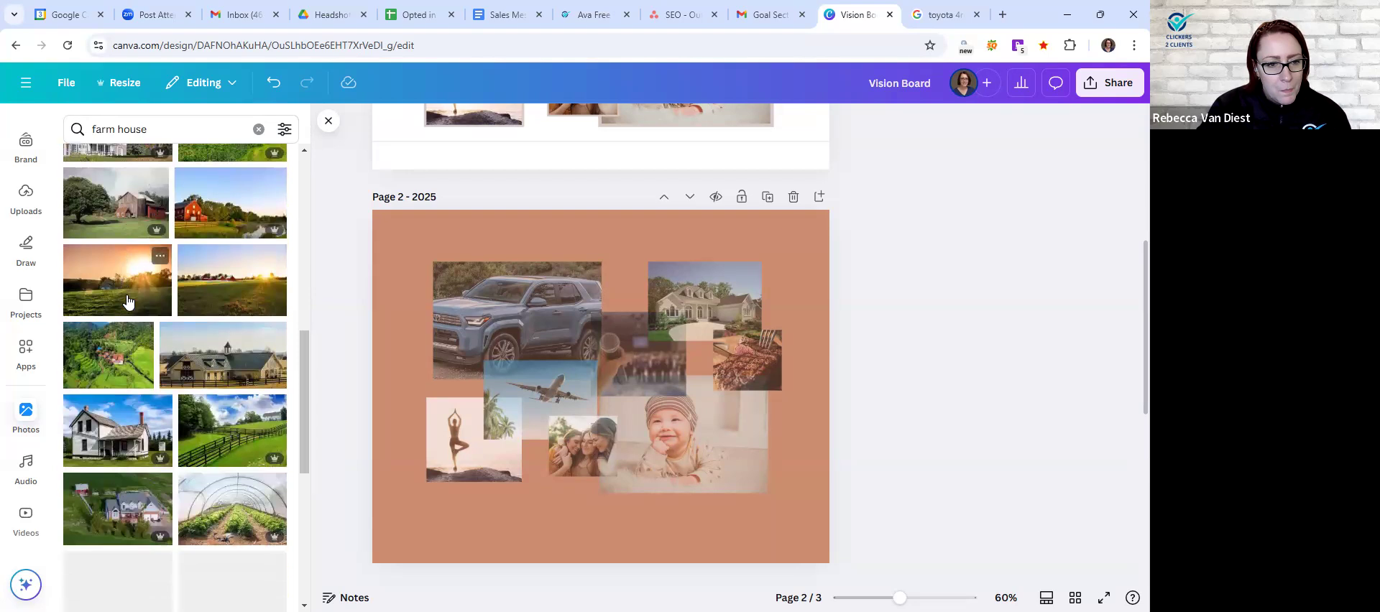
scroll(127, 300, down, 1)
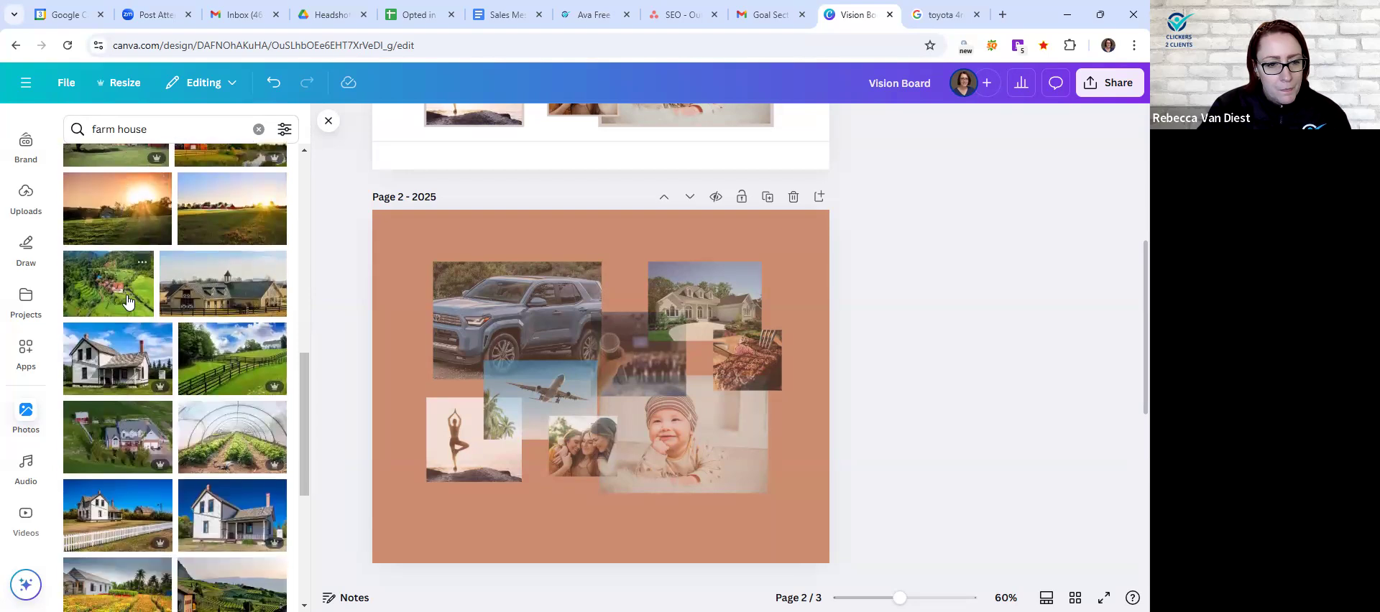
scroll(127, 301, down, 1)
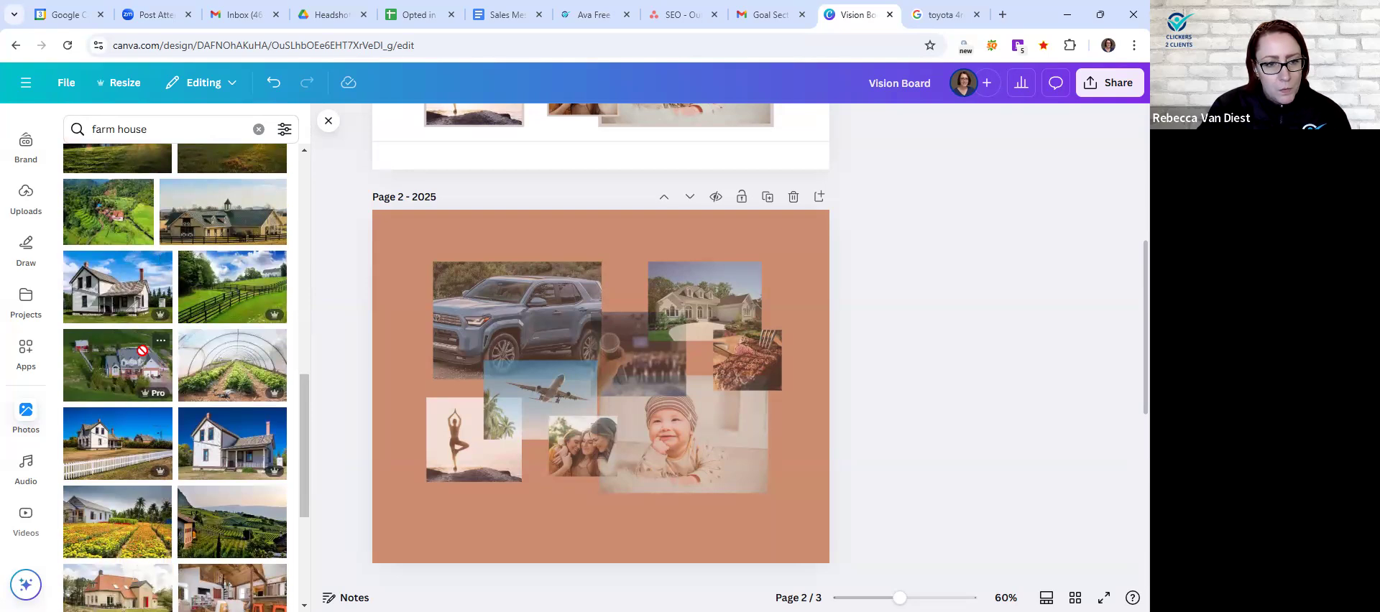
drag(654, 311, 657, 309)
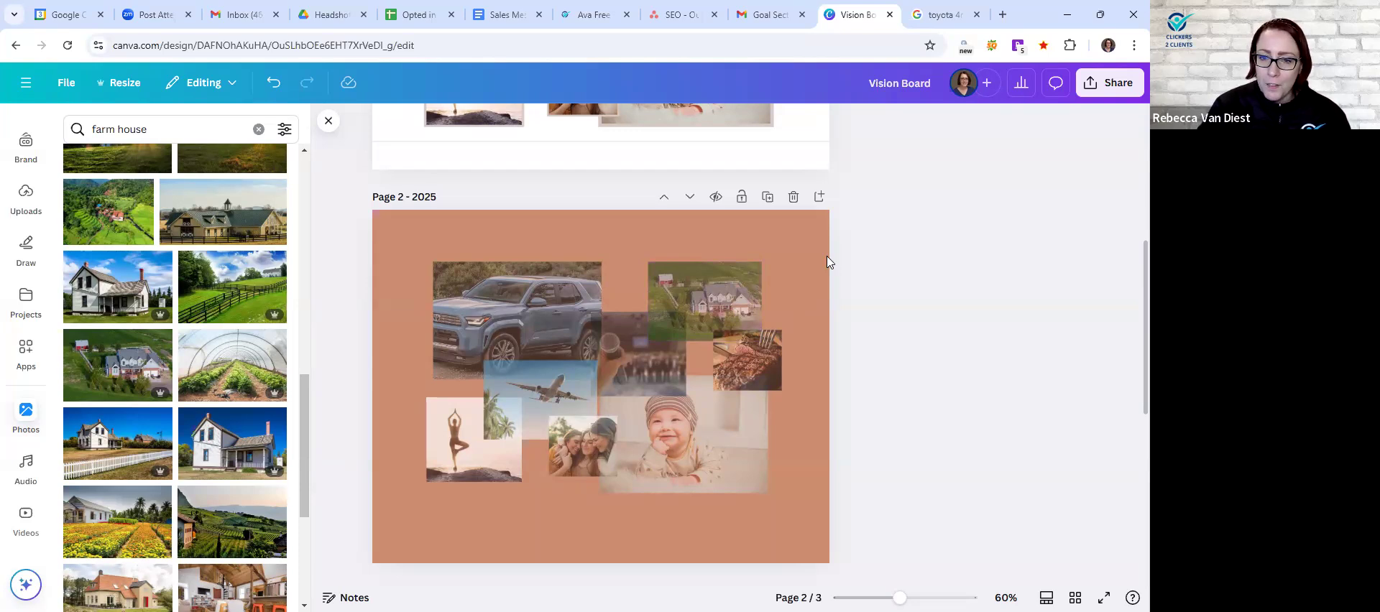
- Try several background colors on the 2025 page, settling on the light blue from the 4Runner photo's colors
click(805, 226)
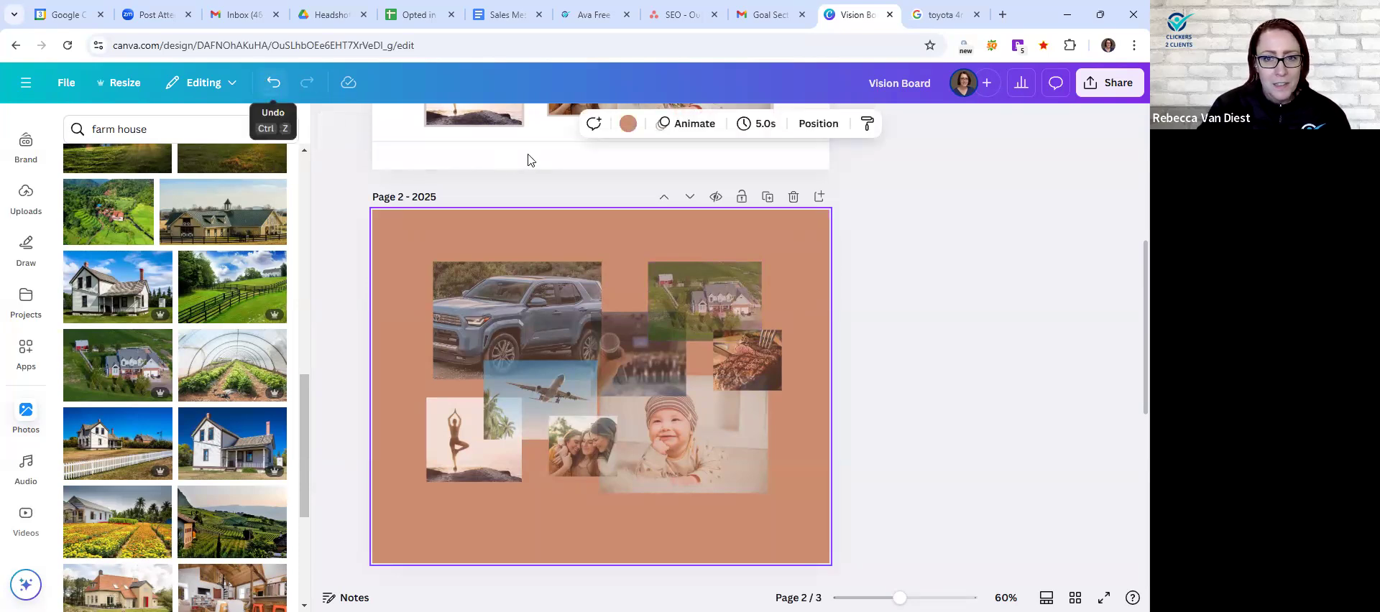
click(628, 125)
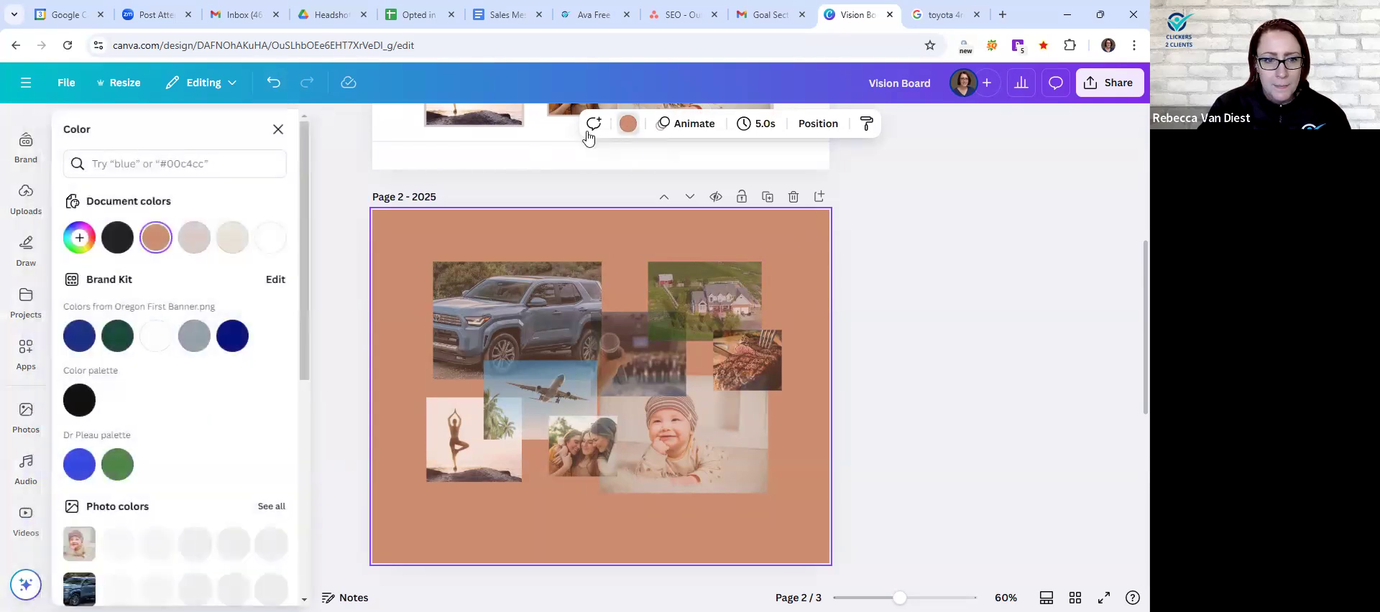
click(79, 465)
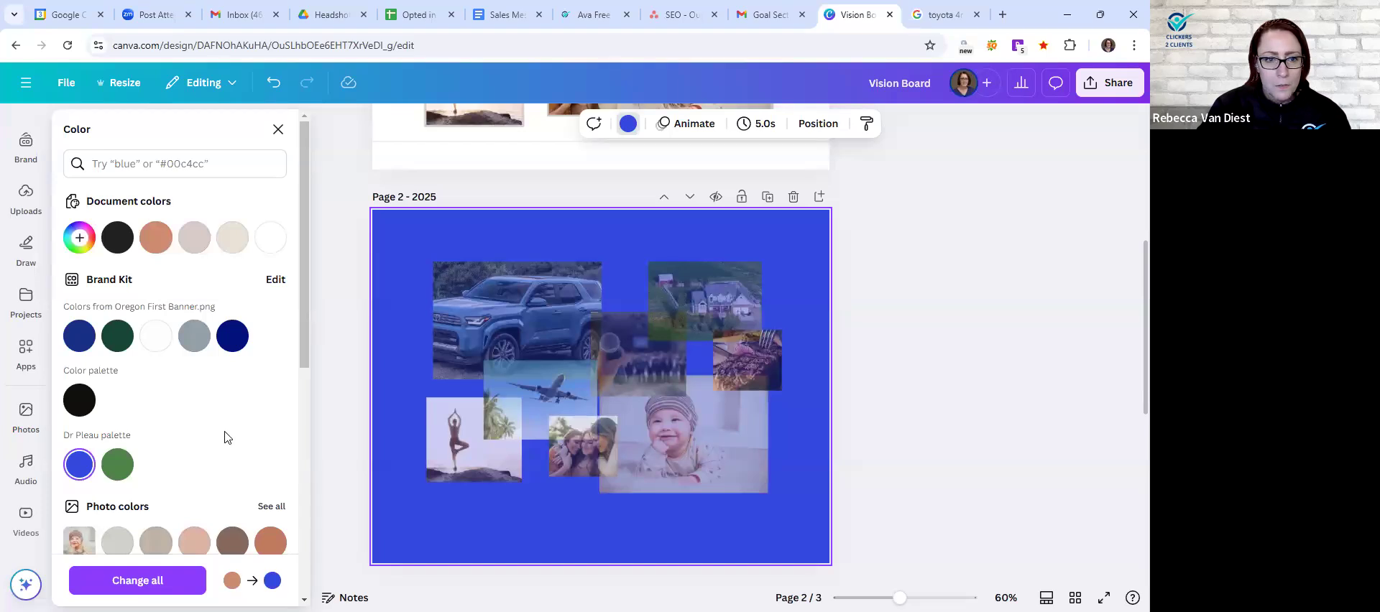
click(270, 237)
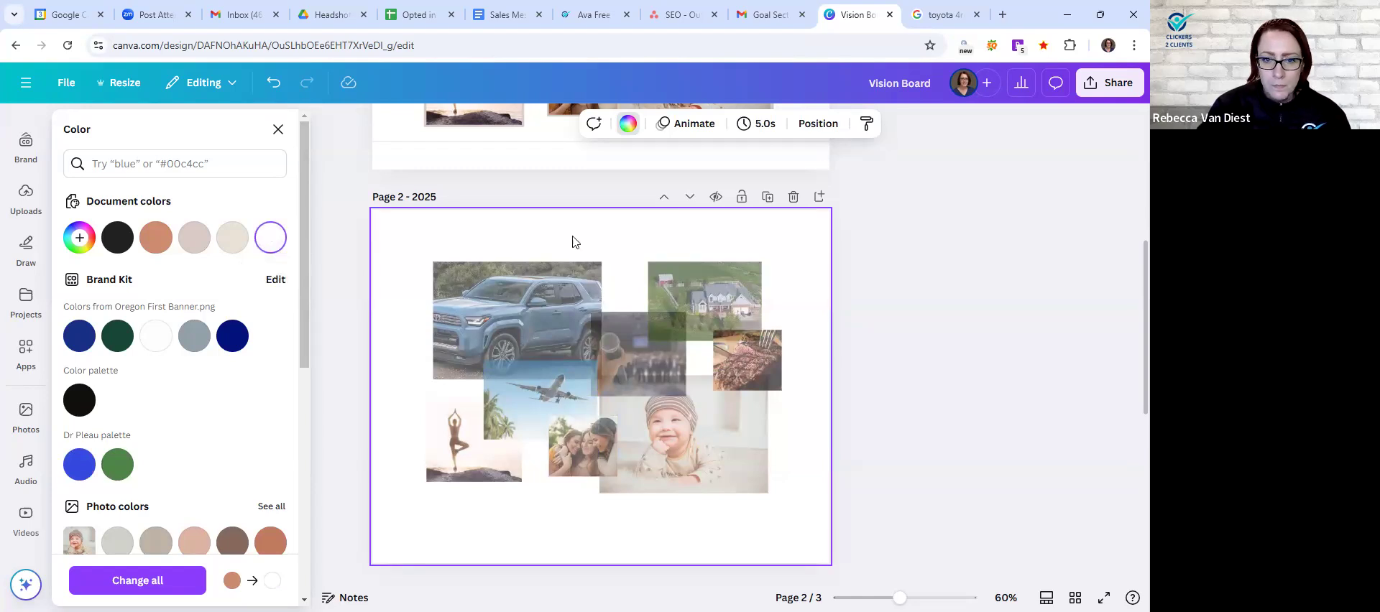
right_click(496, 237)
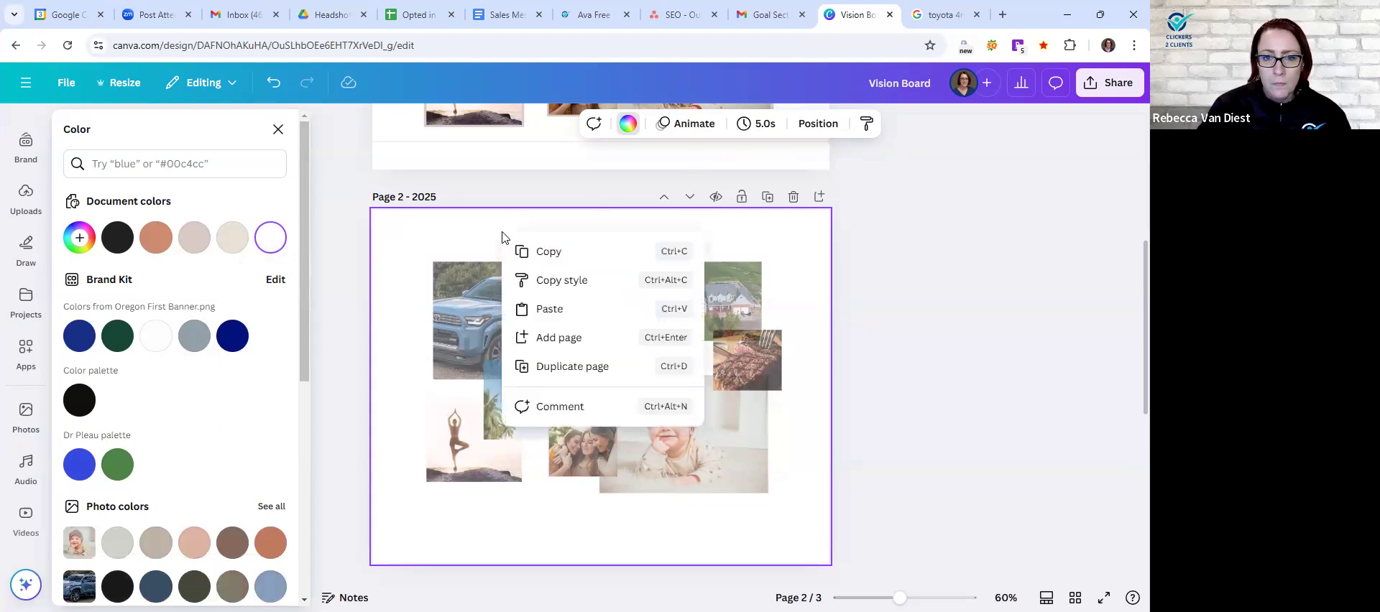
click(414, 248)
scroll(210, 424, down, 1)
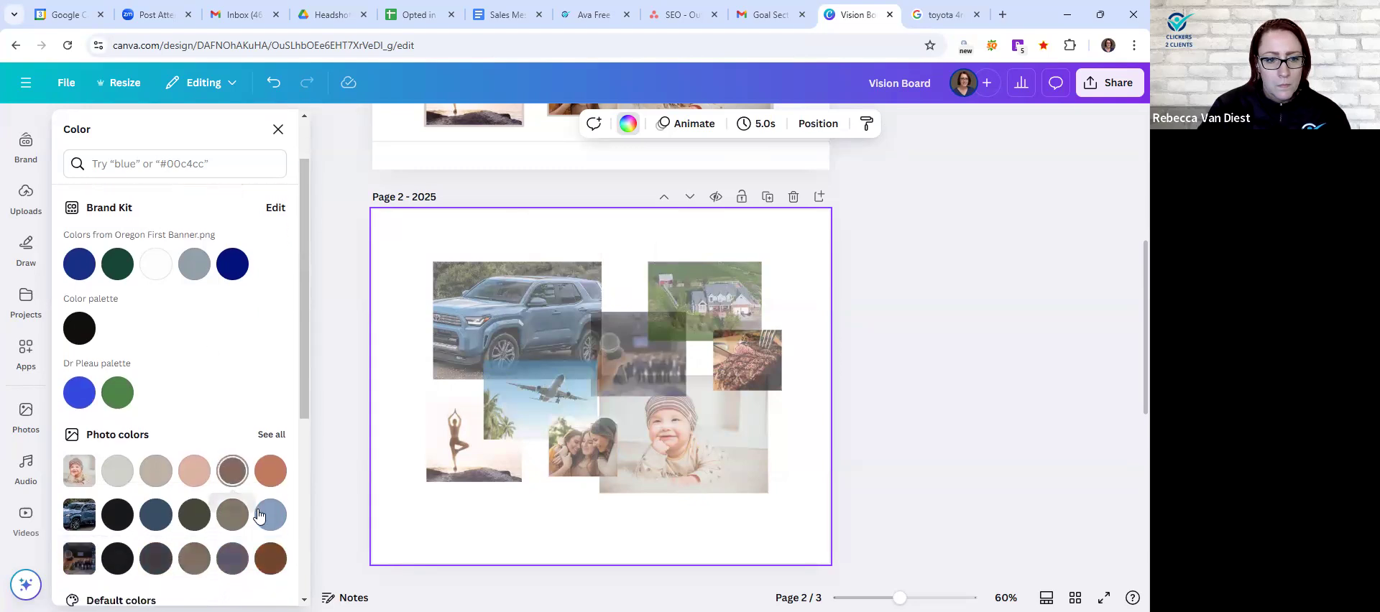
click(269, 514)
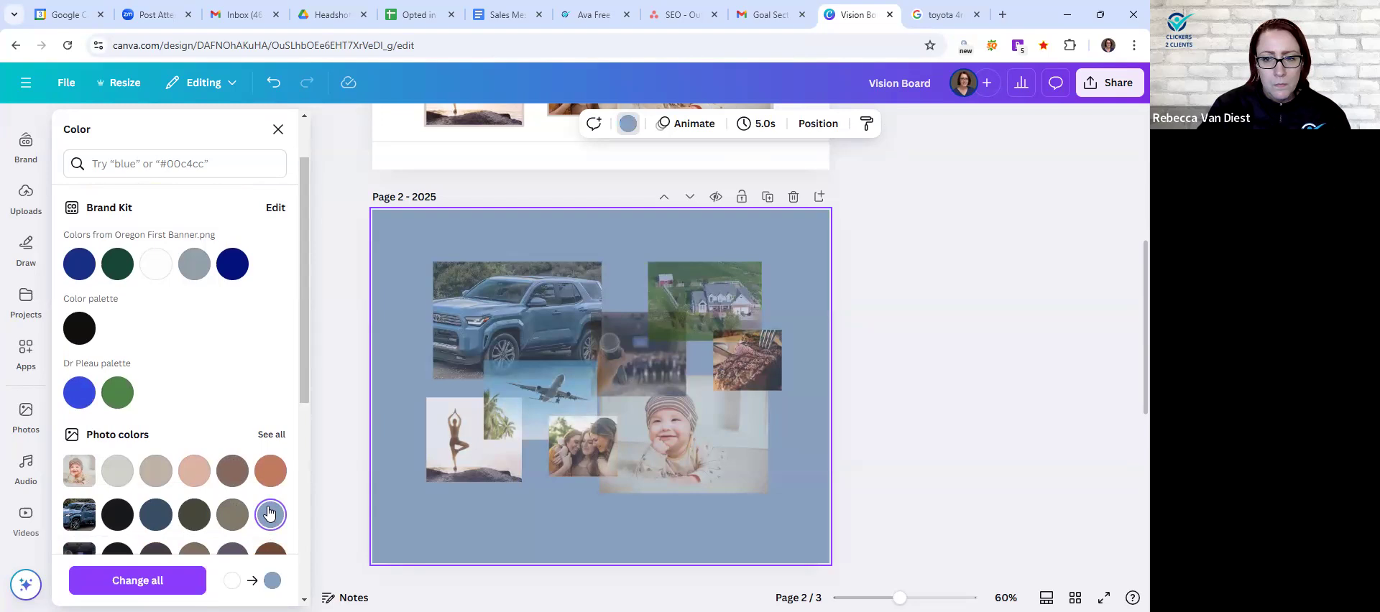
click(344, 379)
- Duplicate the first Vision Board page and replace the house photo on the copy with the aerial farmhouse photo
scroll(348, 382, up, 4)
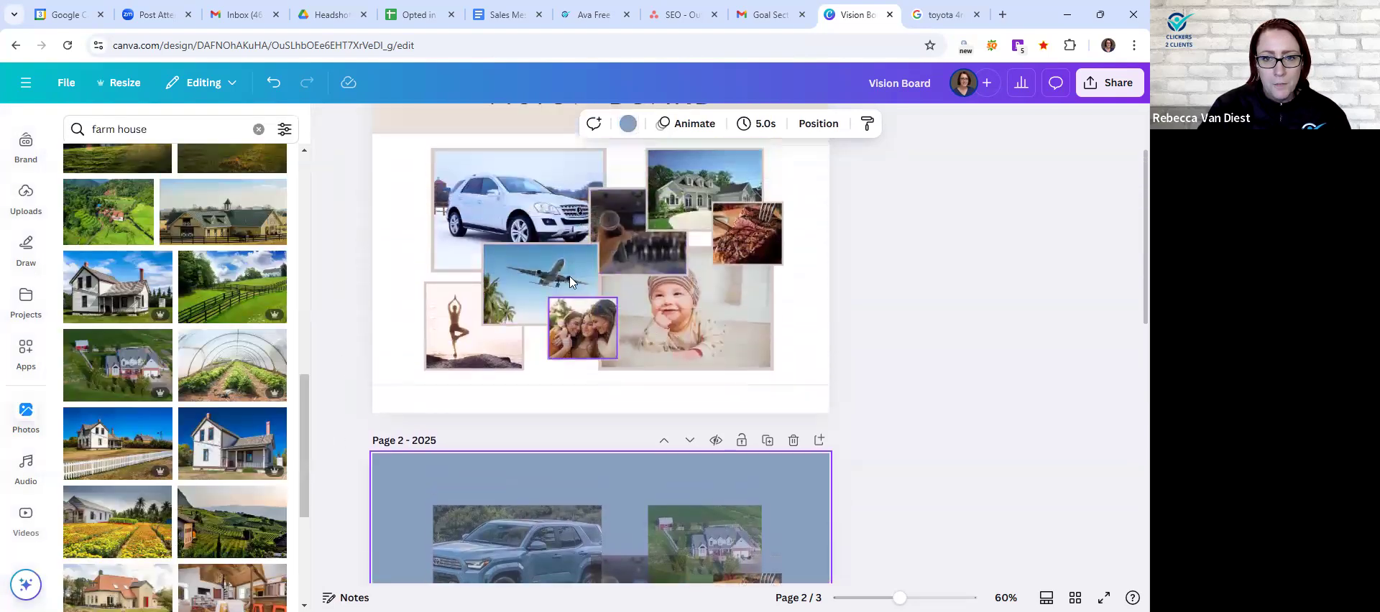
scroll(570, 281, up, 2)
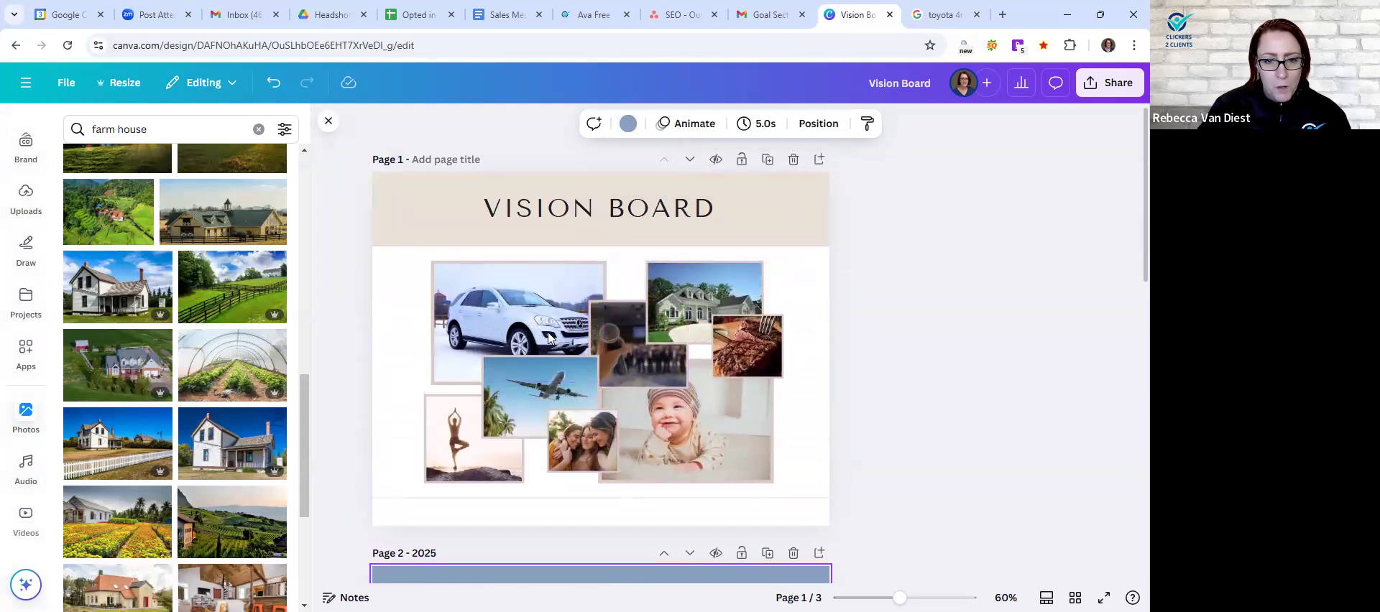
click(765, 159)
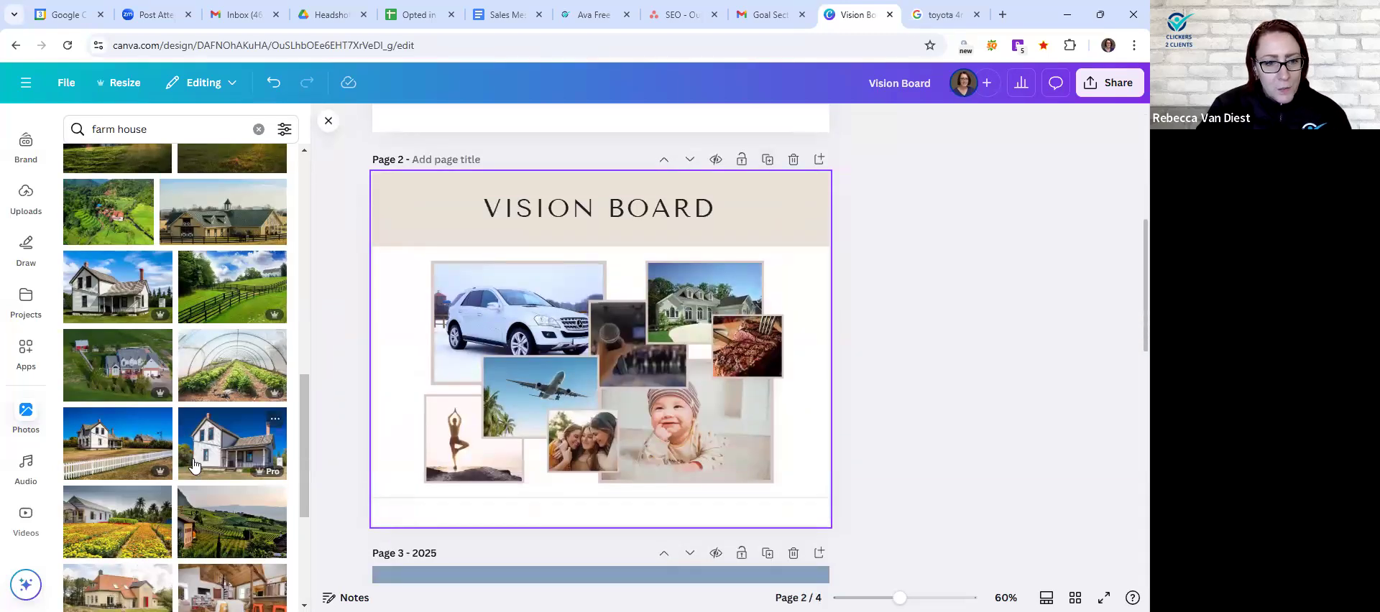
scroll(208, 464, up, 8)
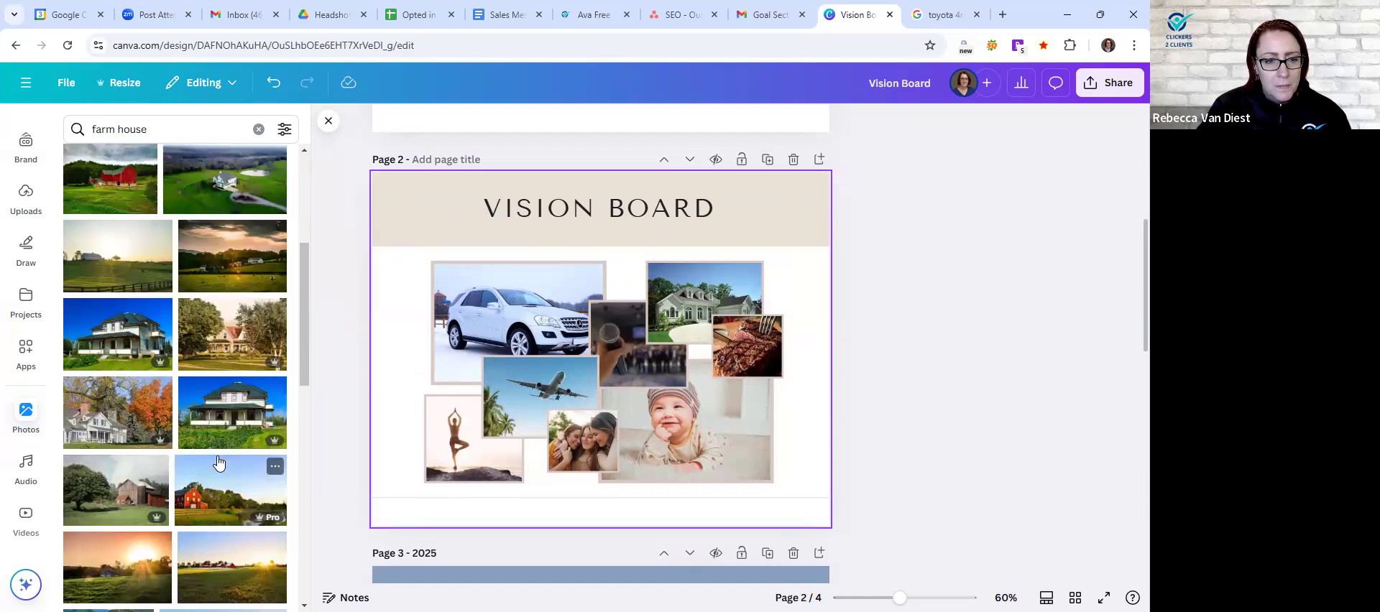
scroll(218, 462, down, 10)
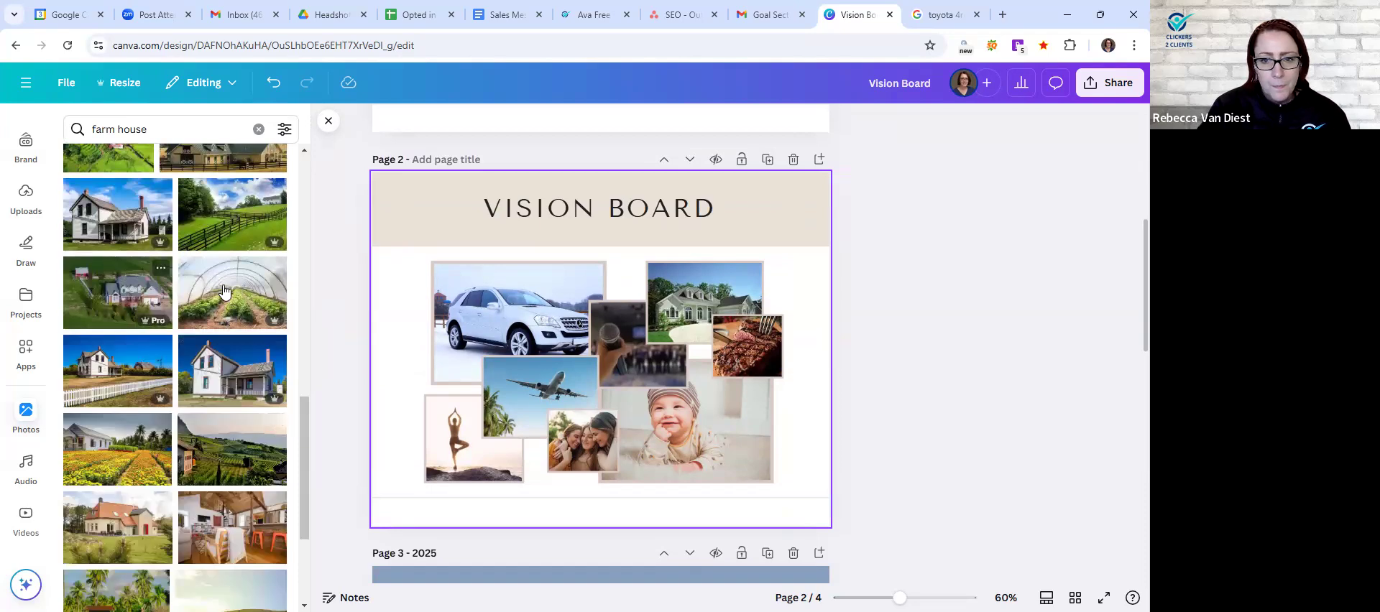
drag(631, 286, 697, 302)
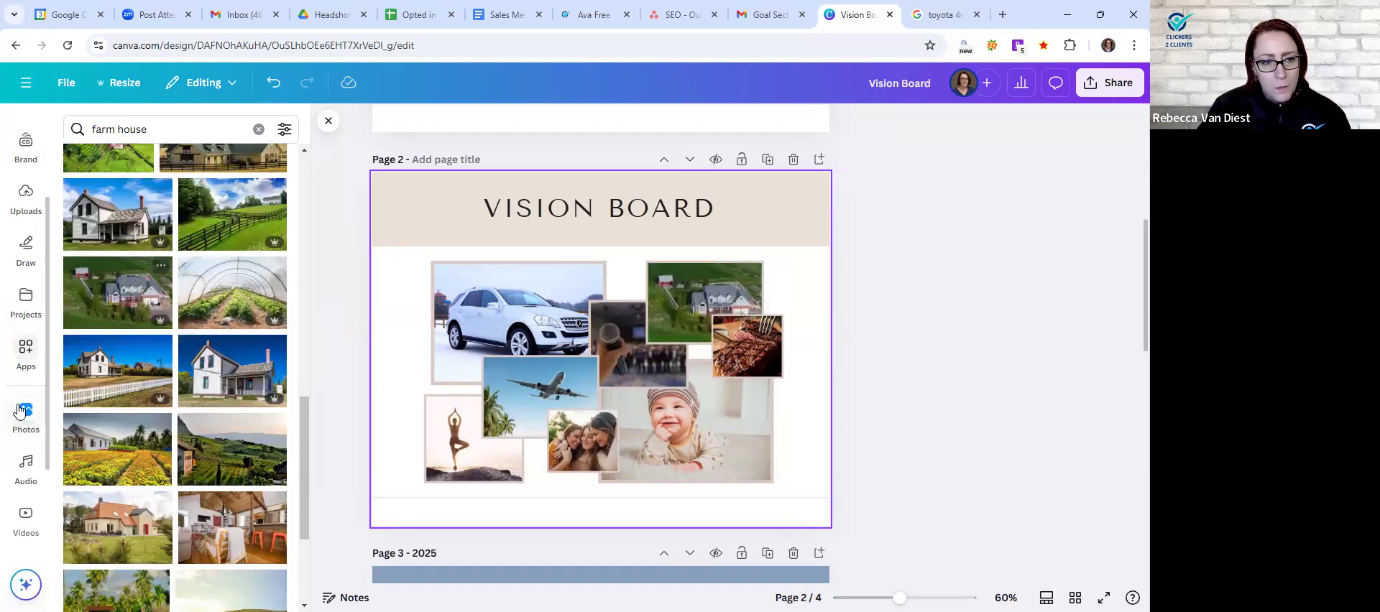
- Replace the white car photo on the duplicated Vision Board page with the uploaded blue 4Runner image
click(26, 194)
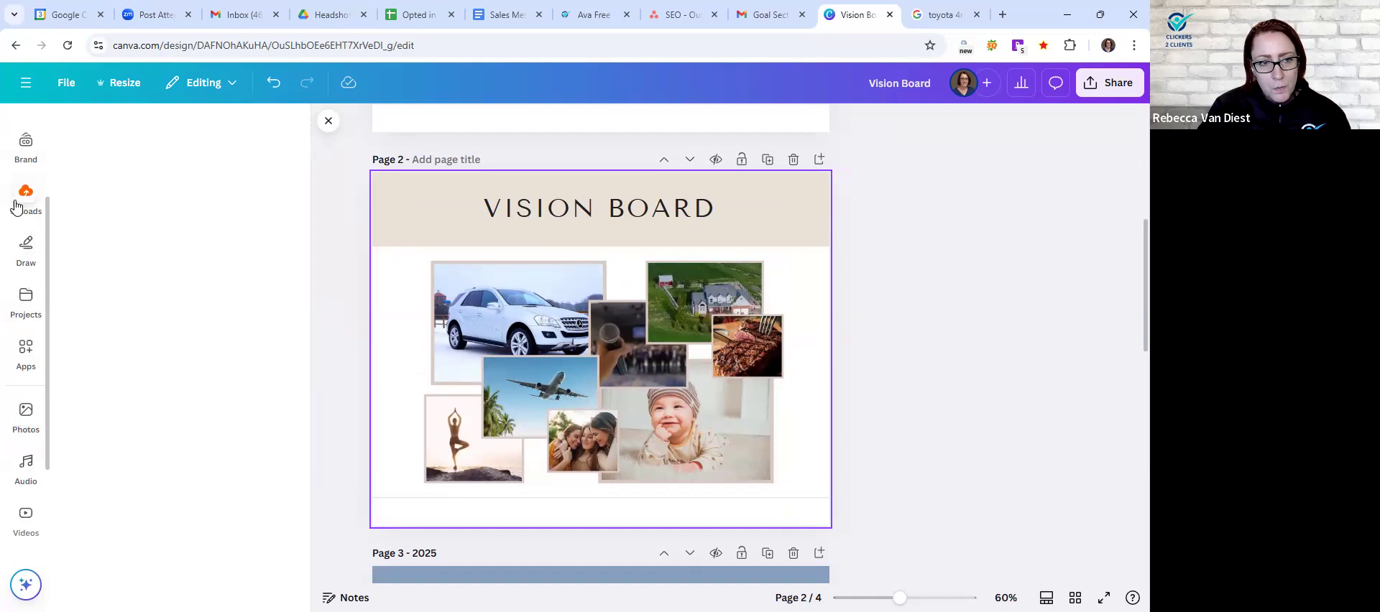
drag(201, 289, 514, 313)
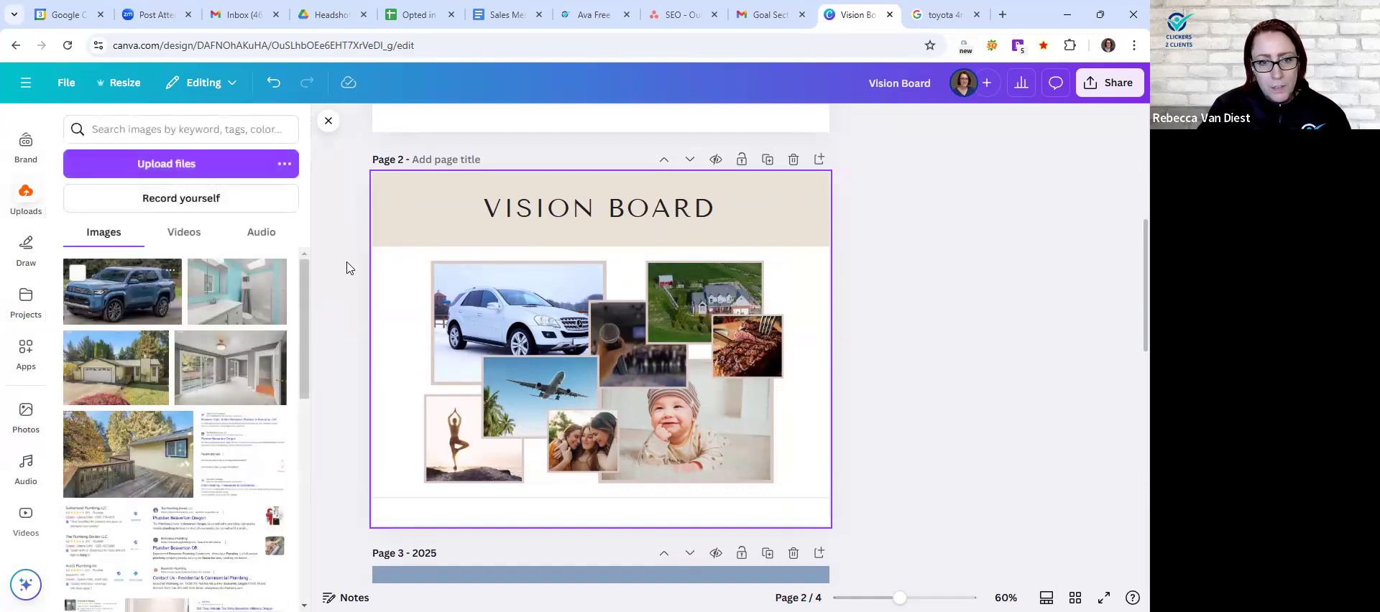
click(326, 125)
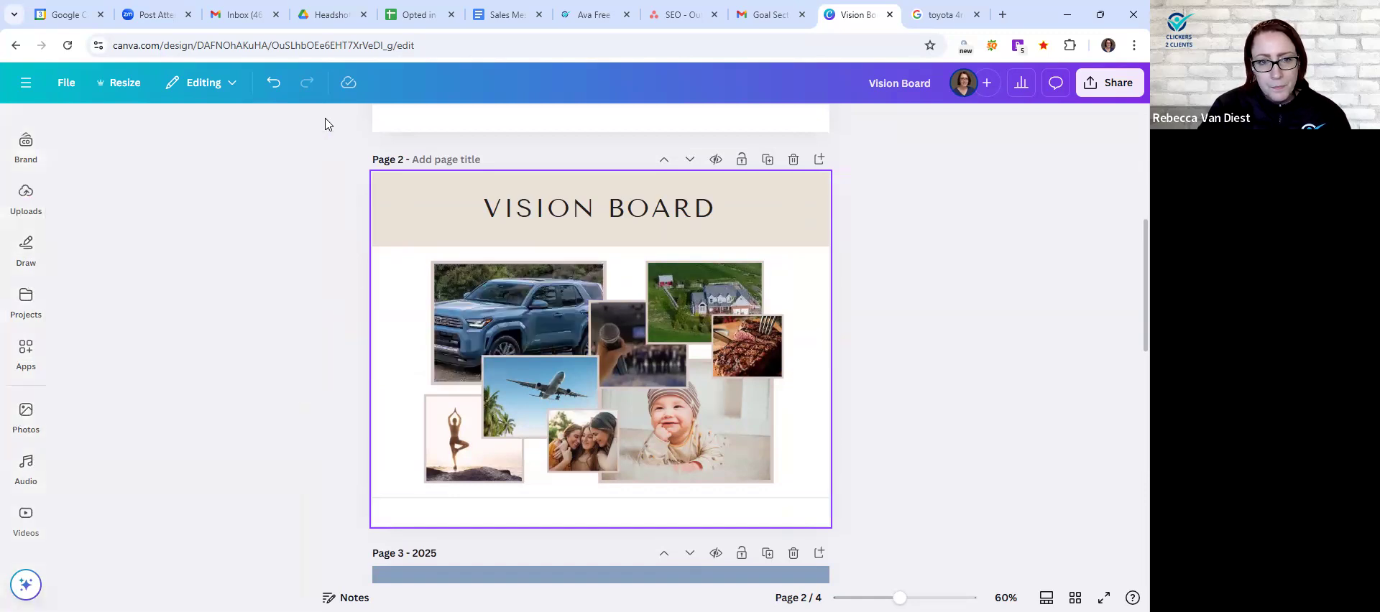
click(644, 358)
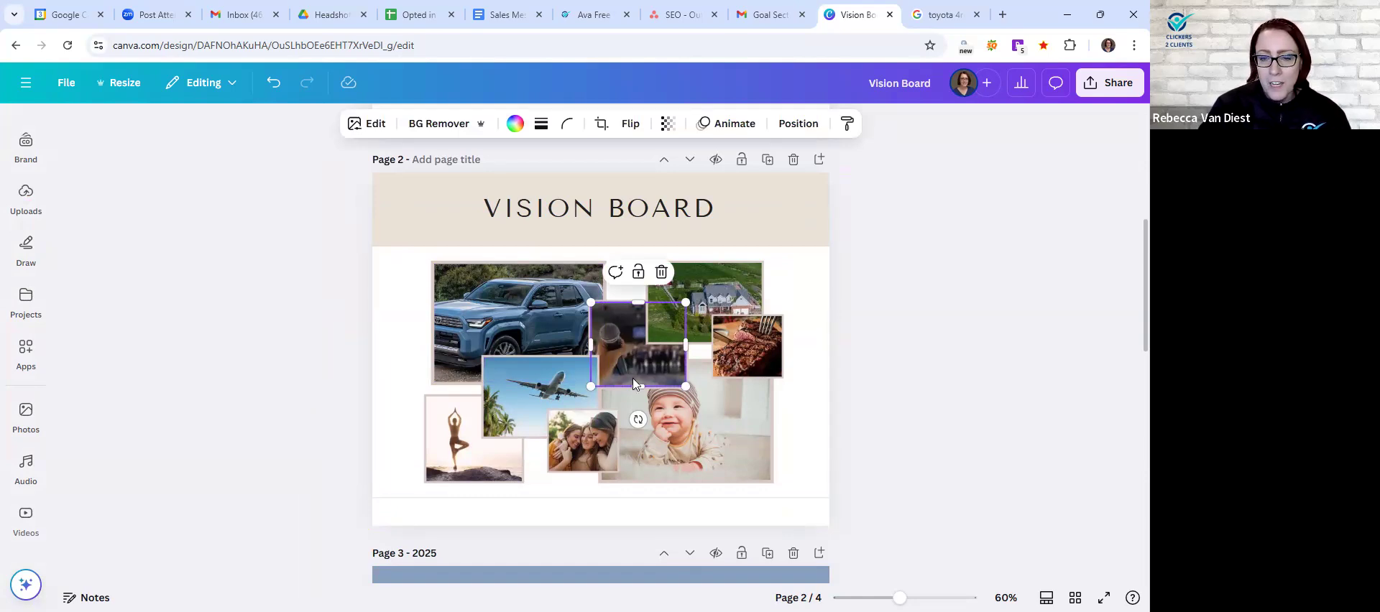
click(896, 390)
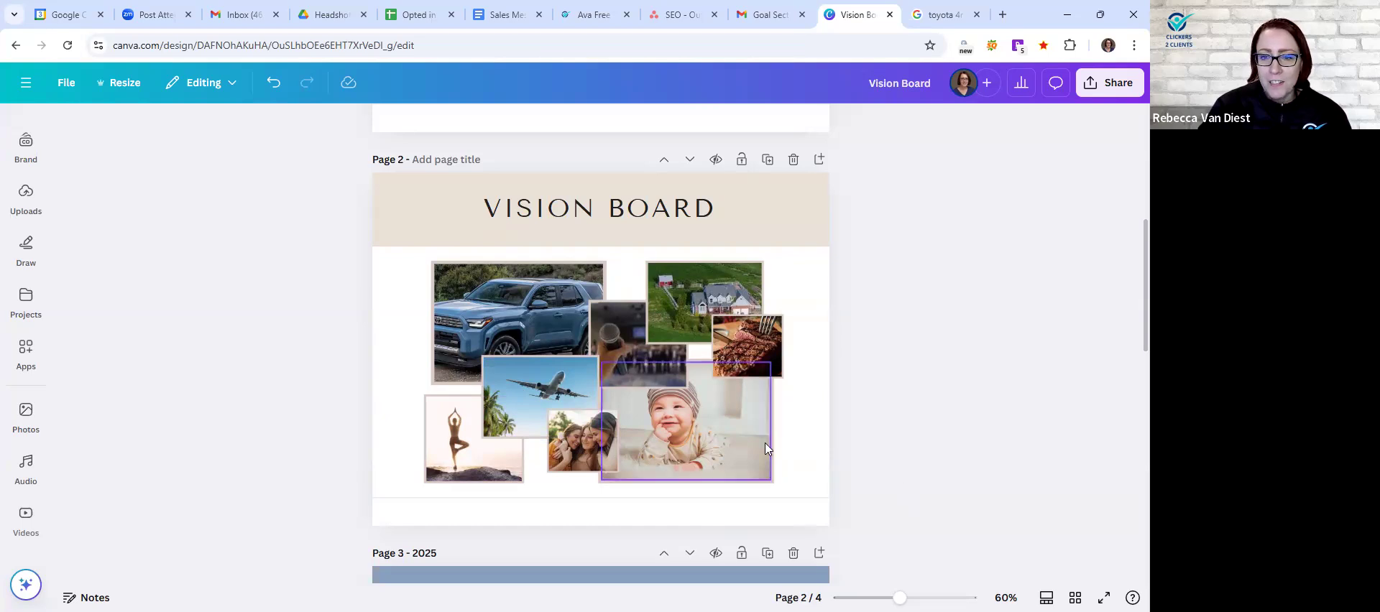
- Title the duplicated page 2025 and delete the old 2025 page with the blue background
click(458, 163)
text(2025)
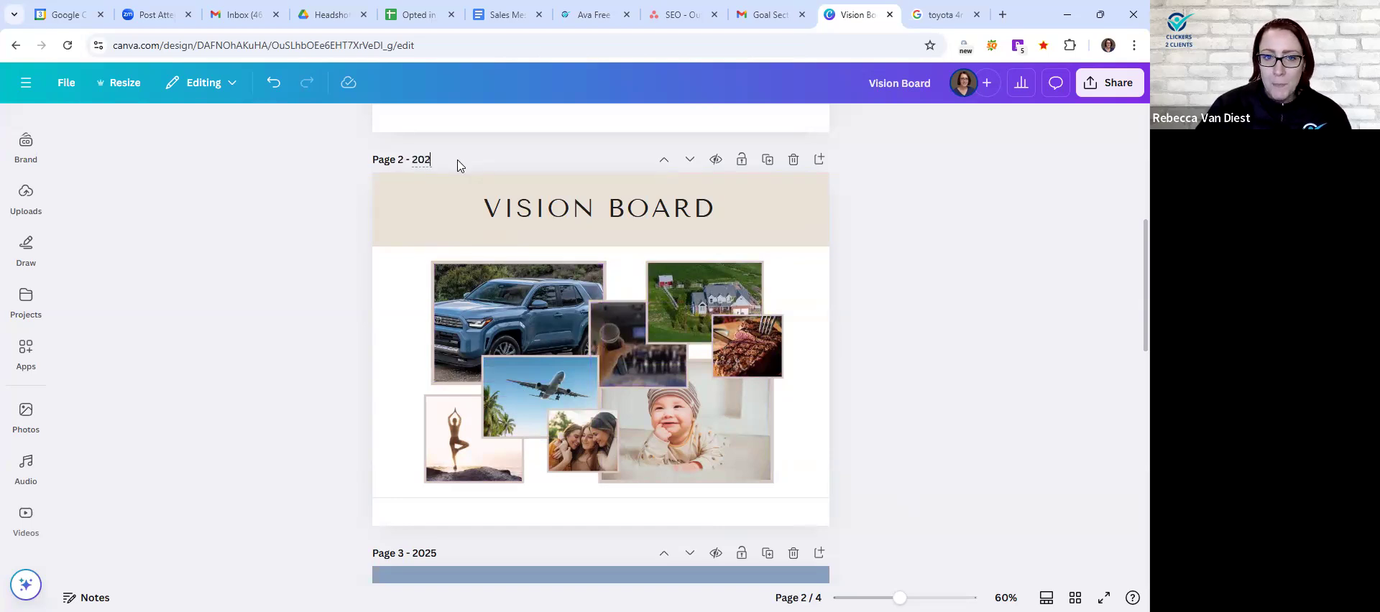
click(281, 248)
scroll(569, 412, down, 2)
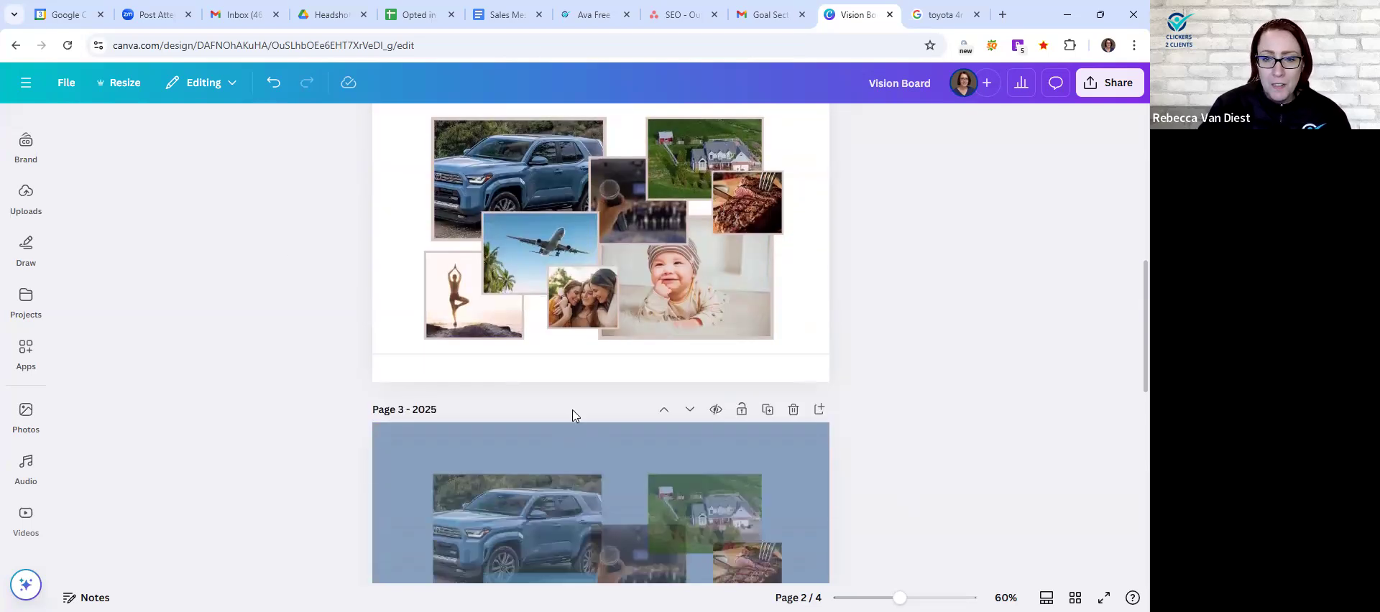
click(793, 410)
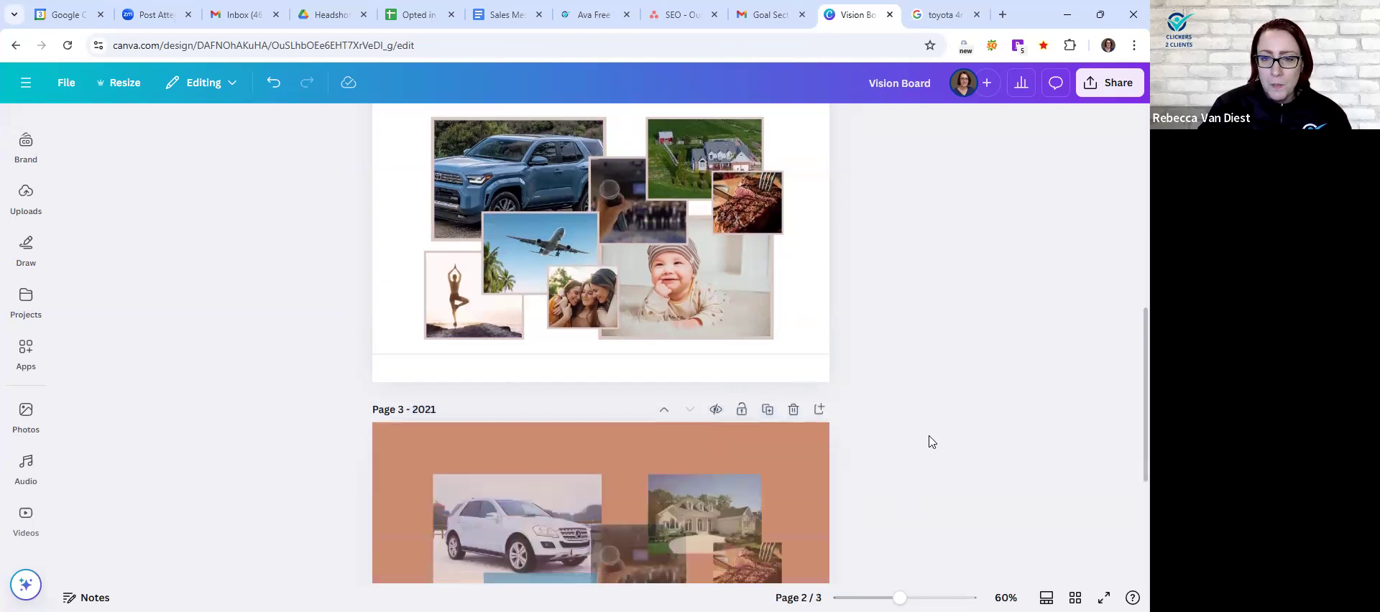
scroll(927, 440, up, 2)
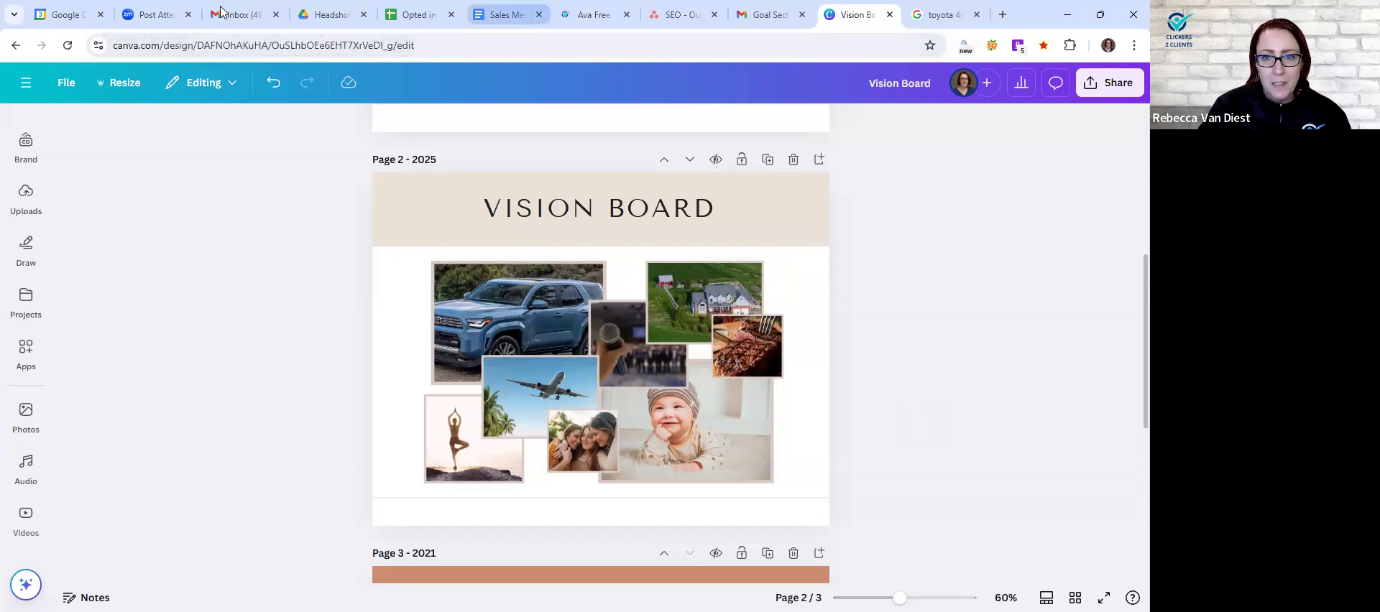
- Review the social goals in the Goal Sections email in Gmail and return to the Vision Board design in Canva
click(767, 14)
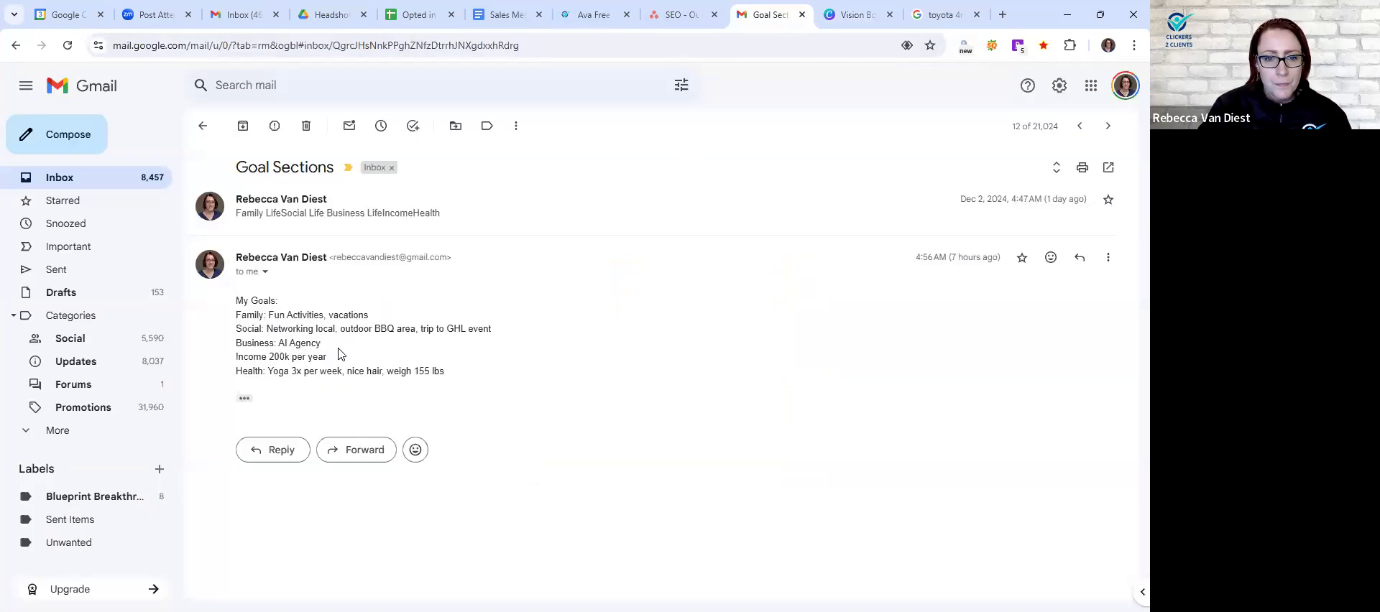
drag(350, 330, 411, 332)
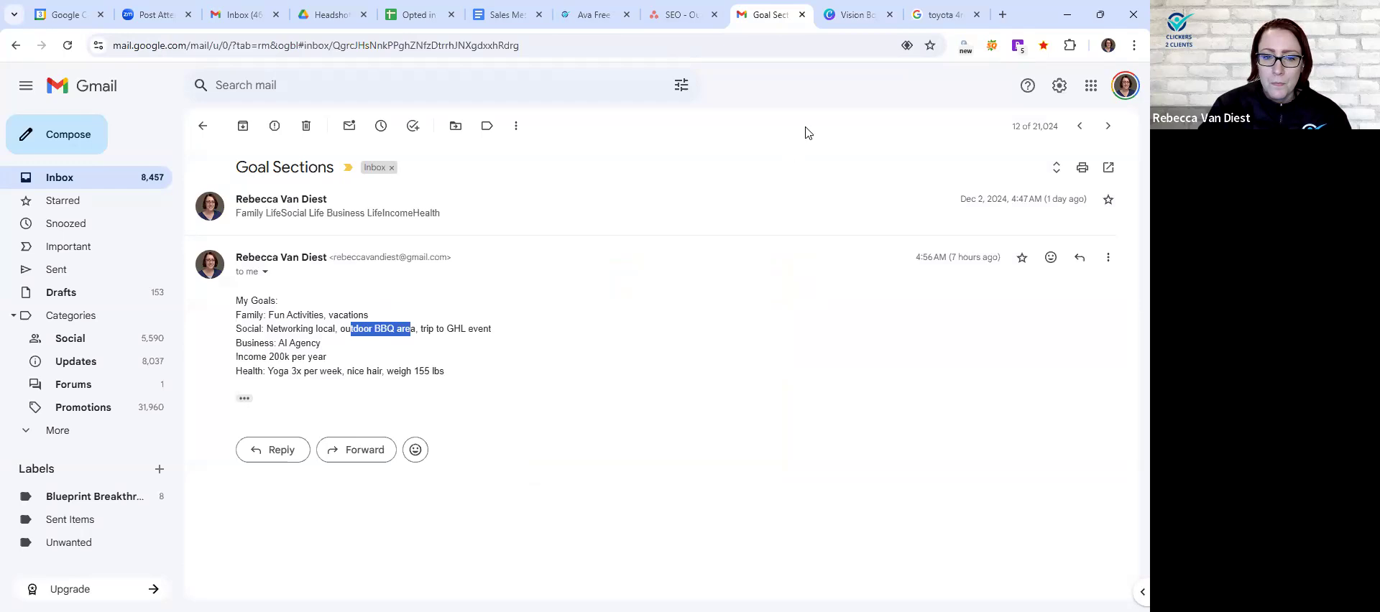
click(865, 12)
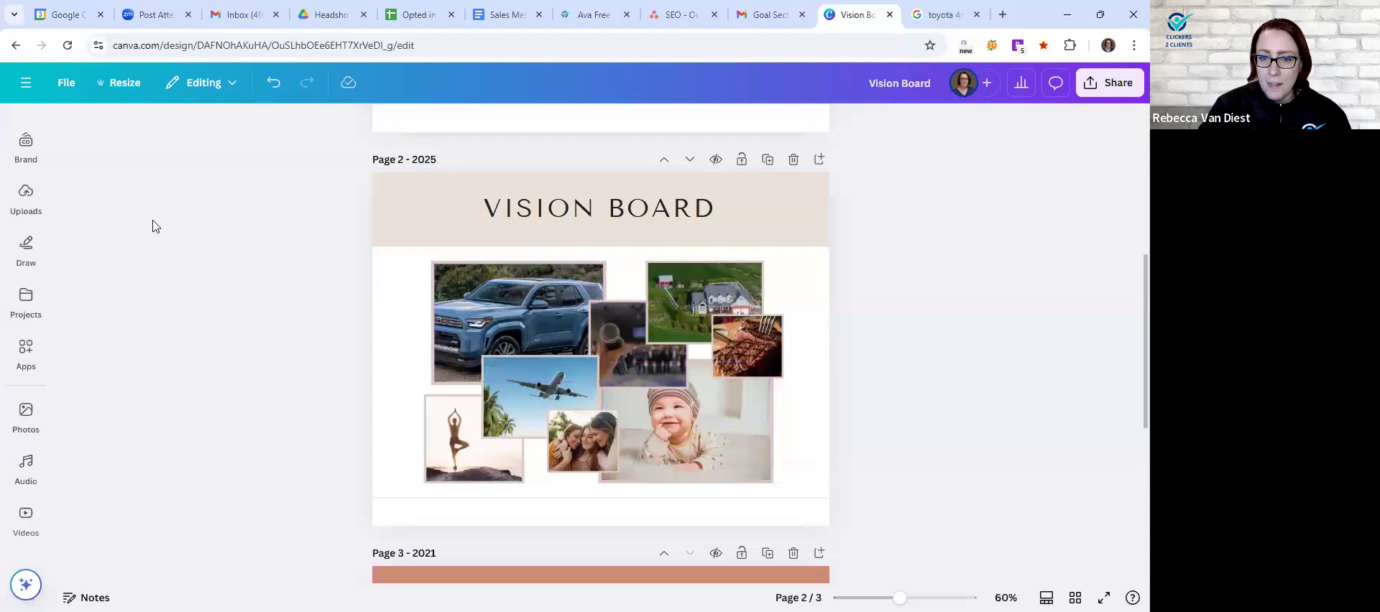
- Search the stock photos for "outdoor kitchen" and replace the baby photo on the 2025 page with the stone outdoor kitchen photo
click(28, 200)
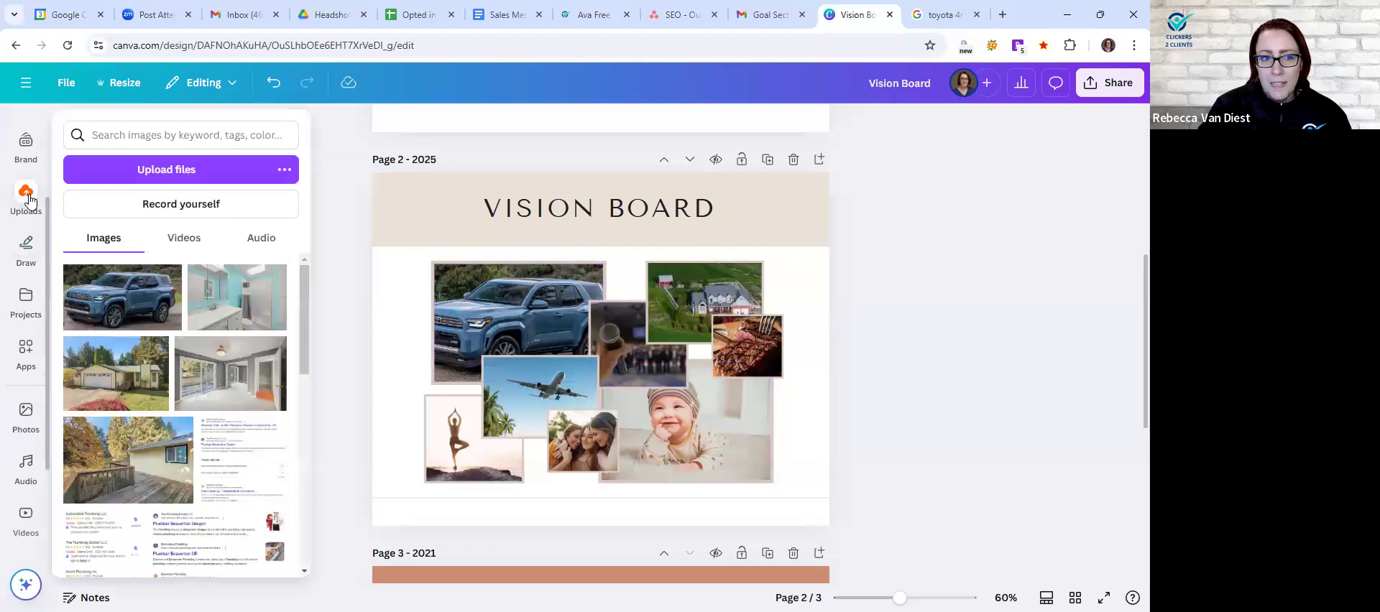
click(26, 298)
click(27, 418)
click(225, 129)
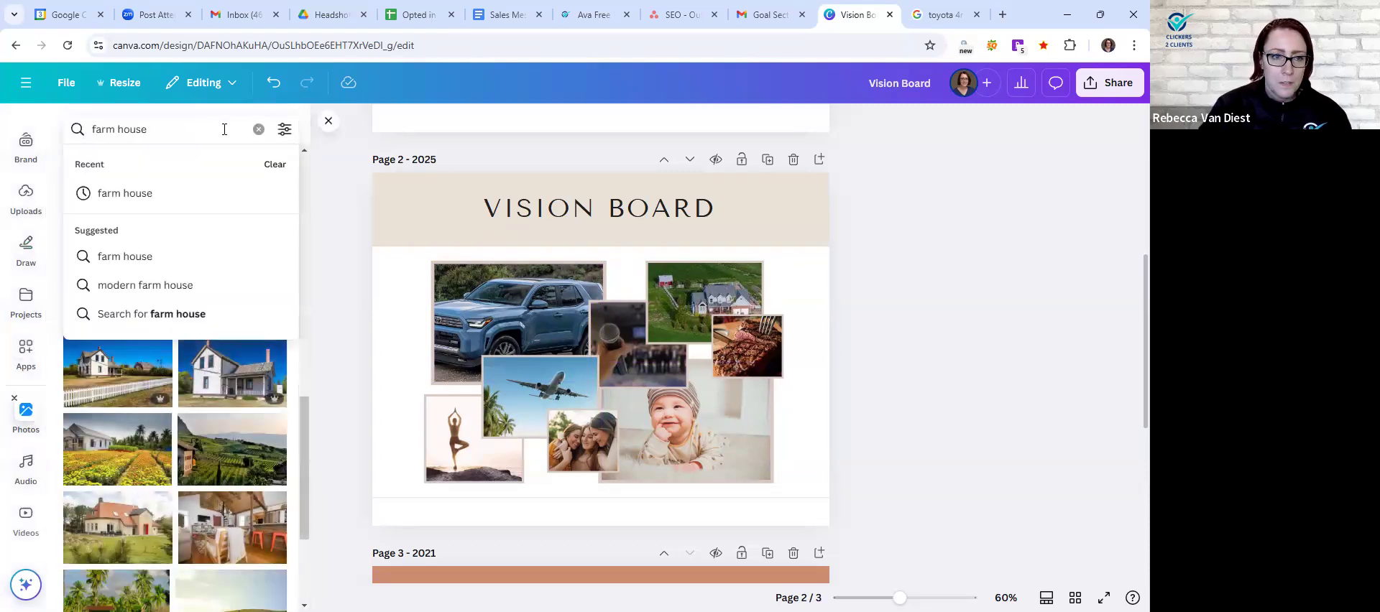
triple_click(224, 129)
text(outdoor kitchen)
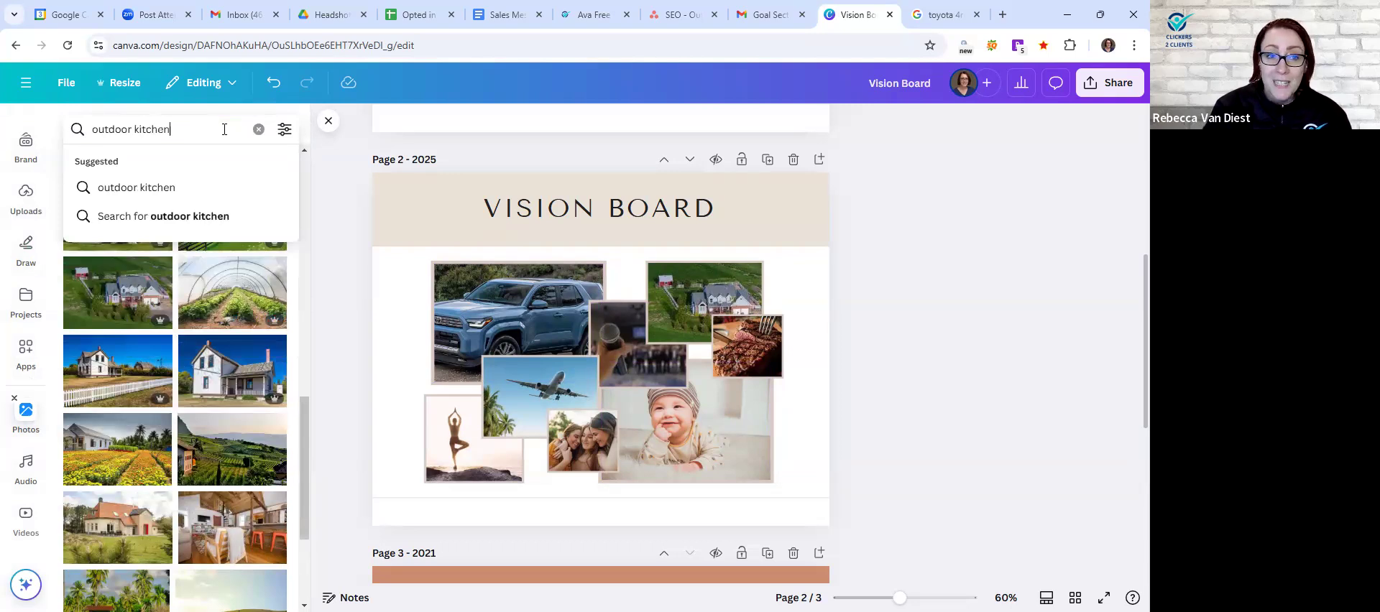
key(Return)
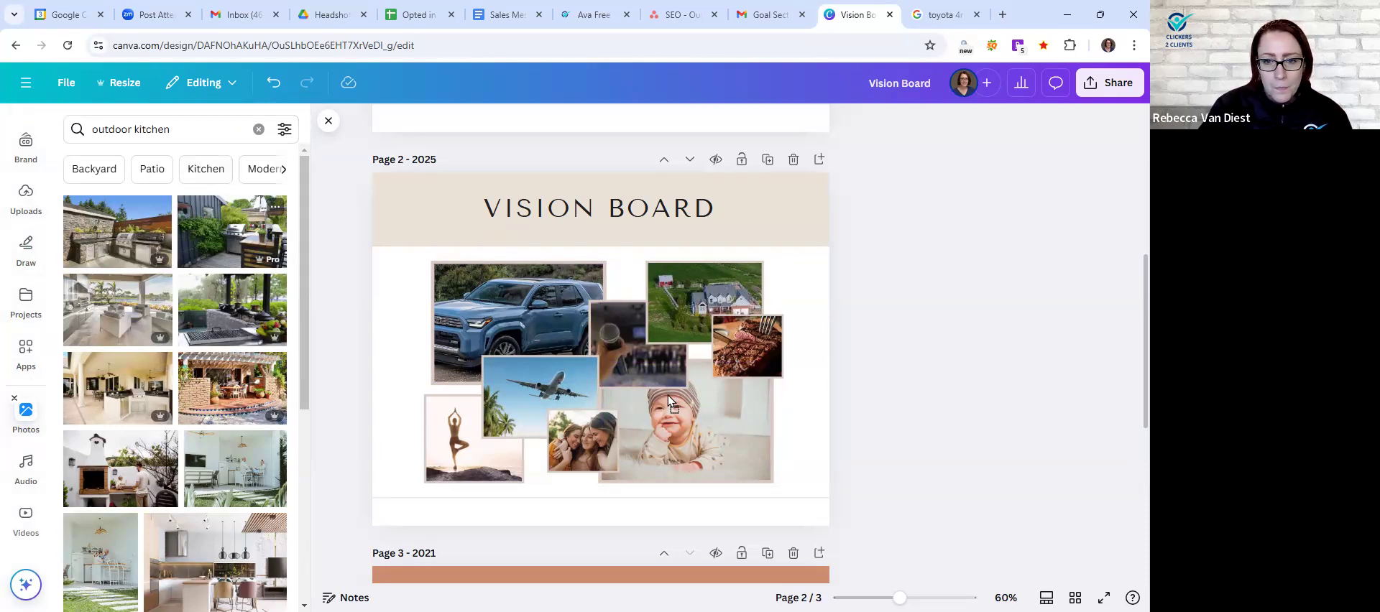
drag(671, 417, 671, 417)
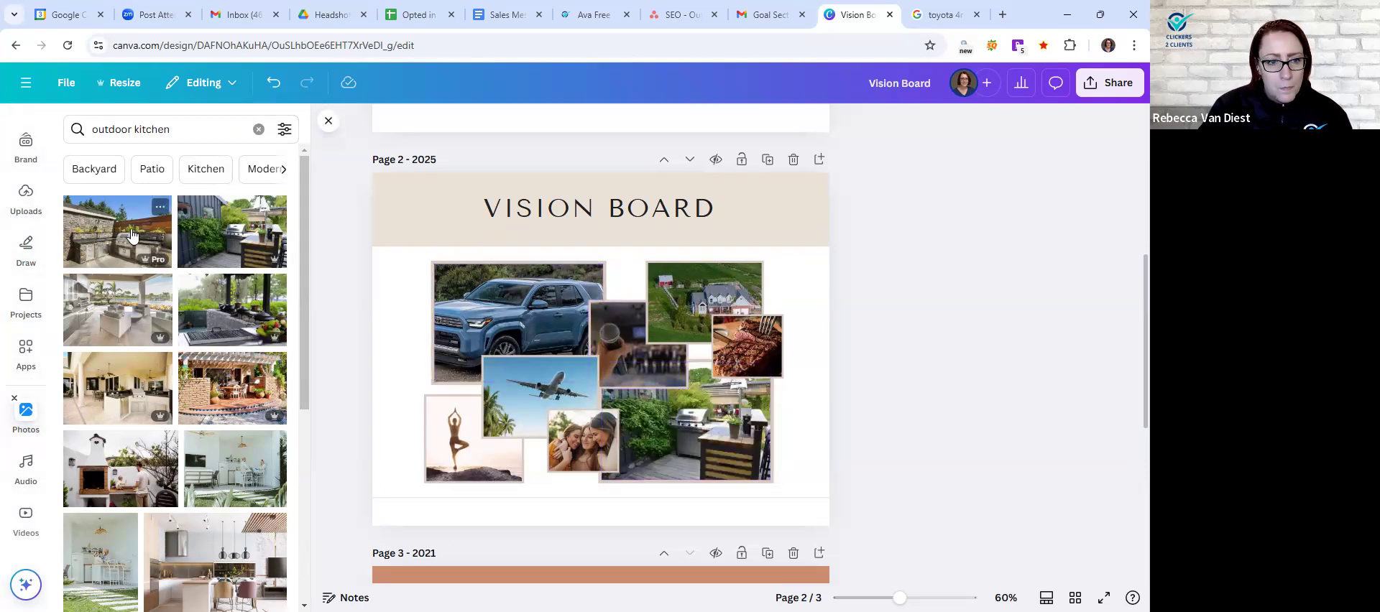
drag(150, 239, 588, 390)
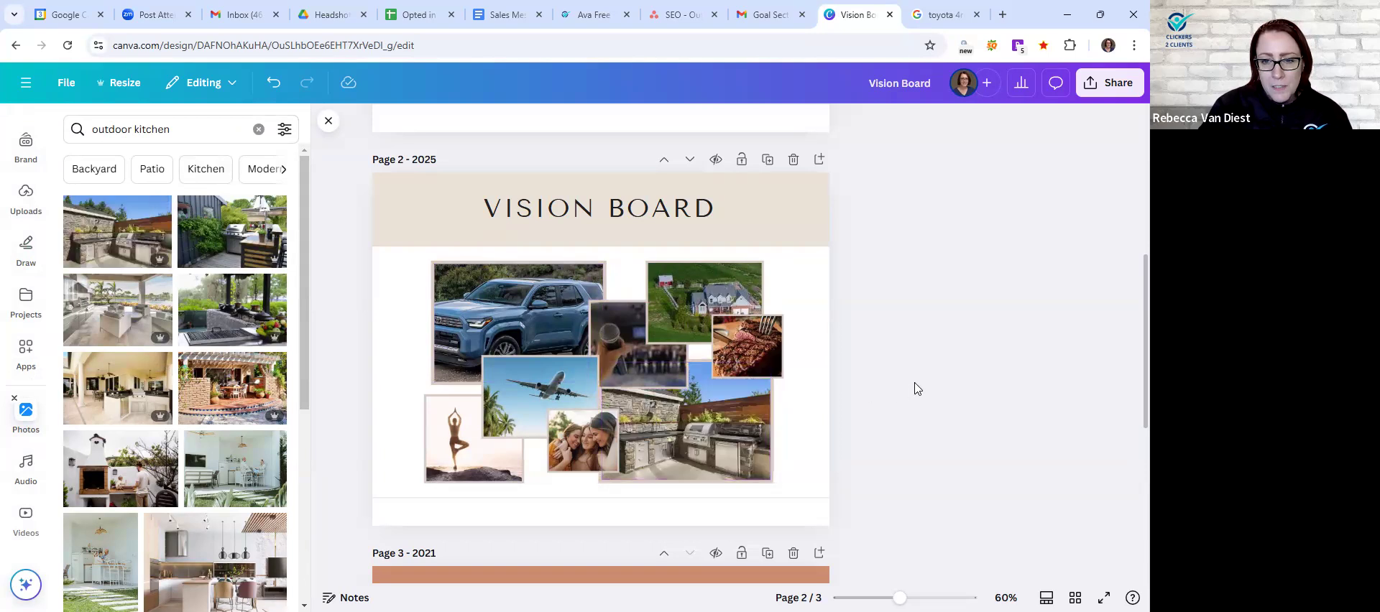